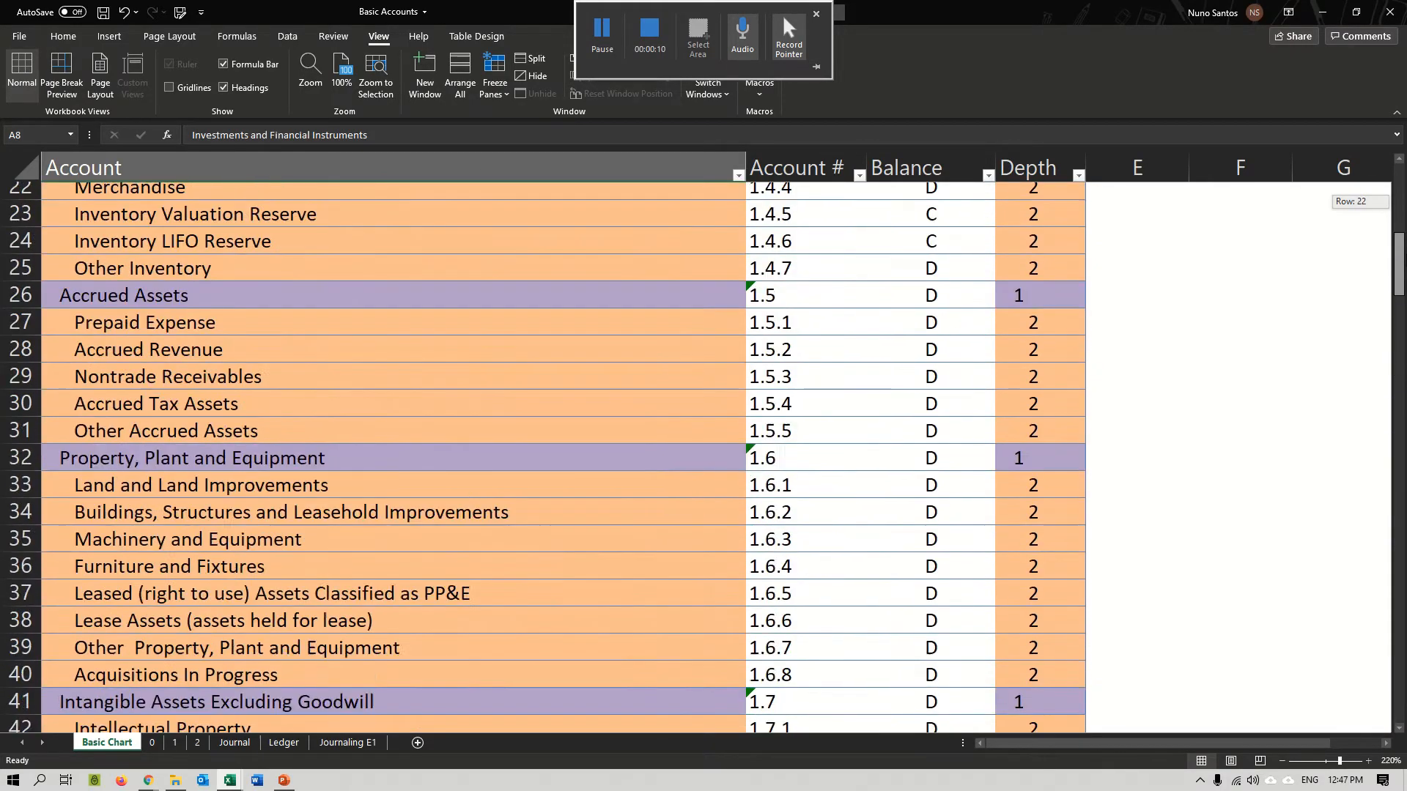
Examine the asset accounts and their account numbers in the Basic Chart sheet.
drag(292, 332, 867, 295)
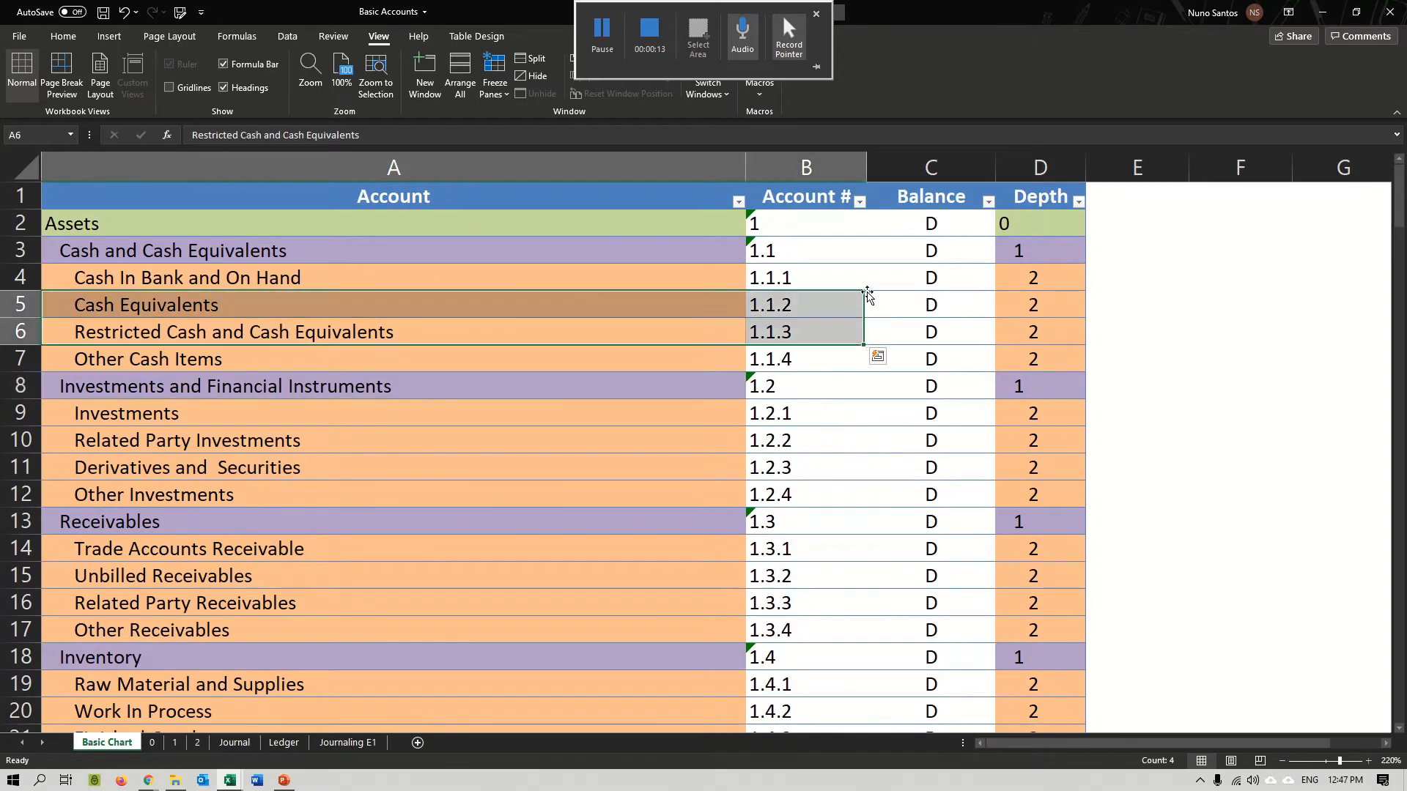
click(1093, 358)
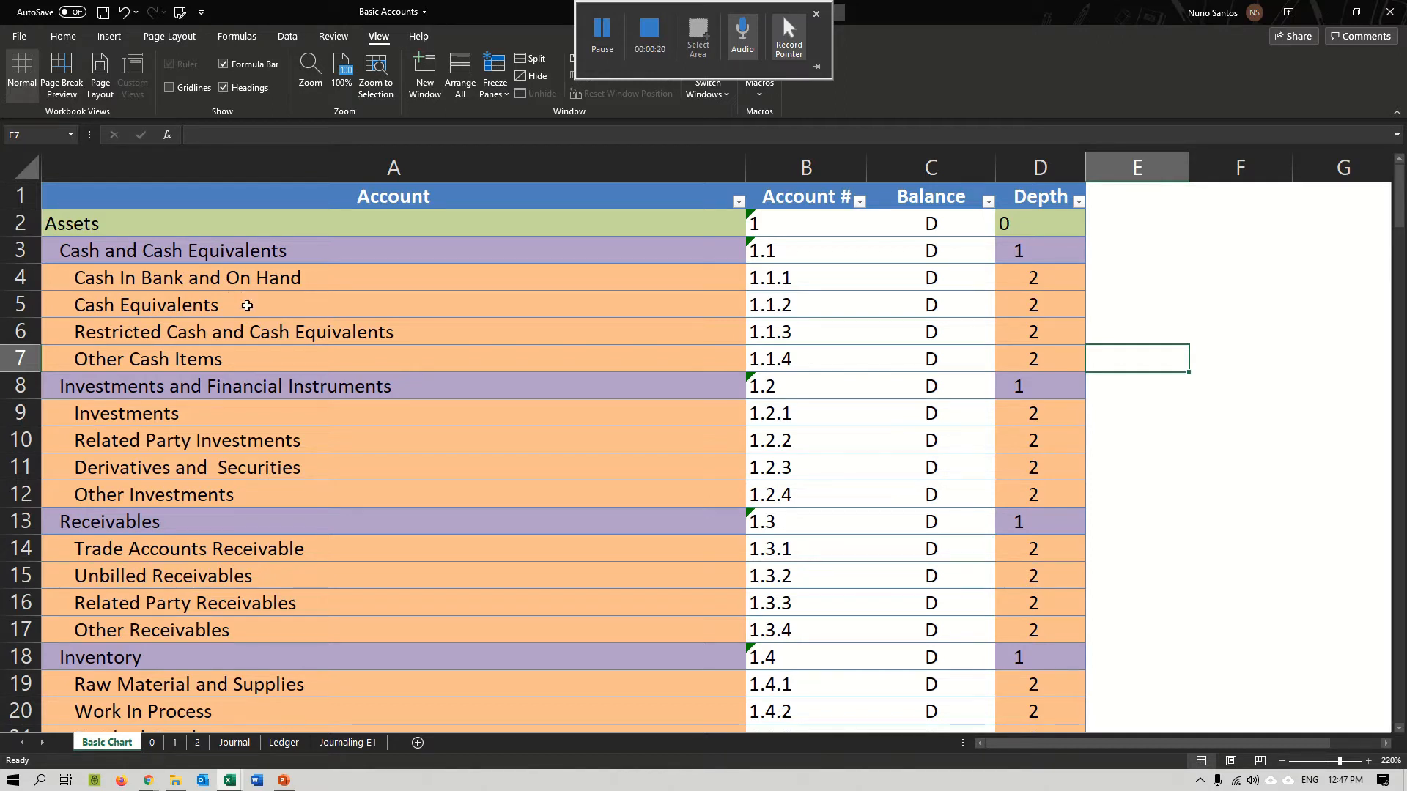
click(368, 349)
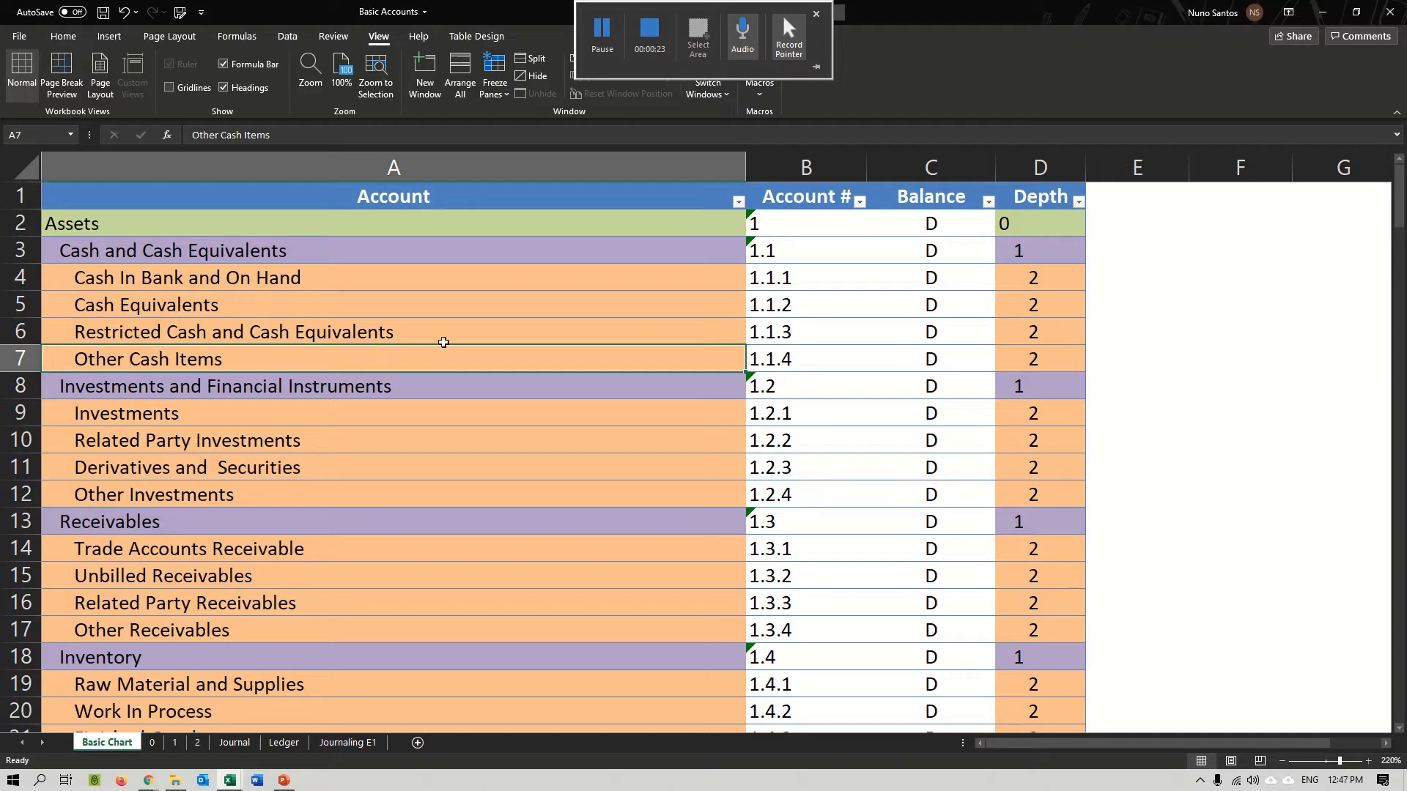
ctrl+scroll(633, 460, down, 1)
ctrl+scroll(633, 460, down, 1)
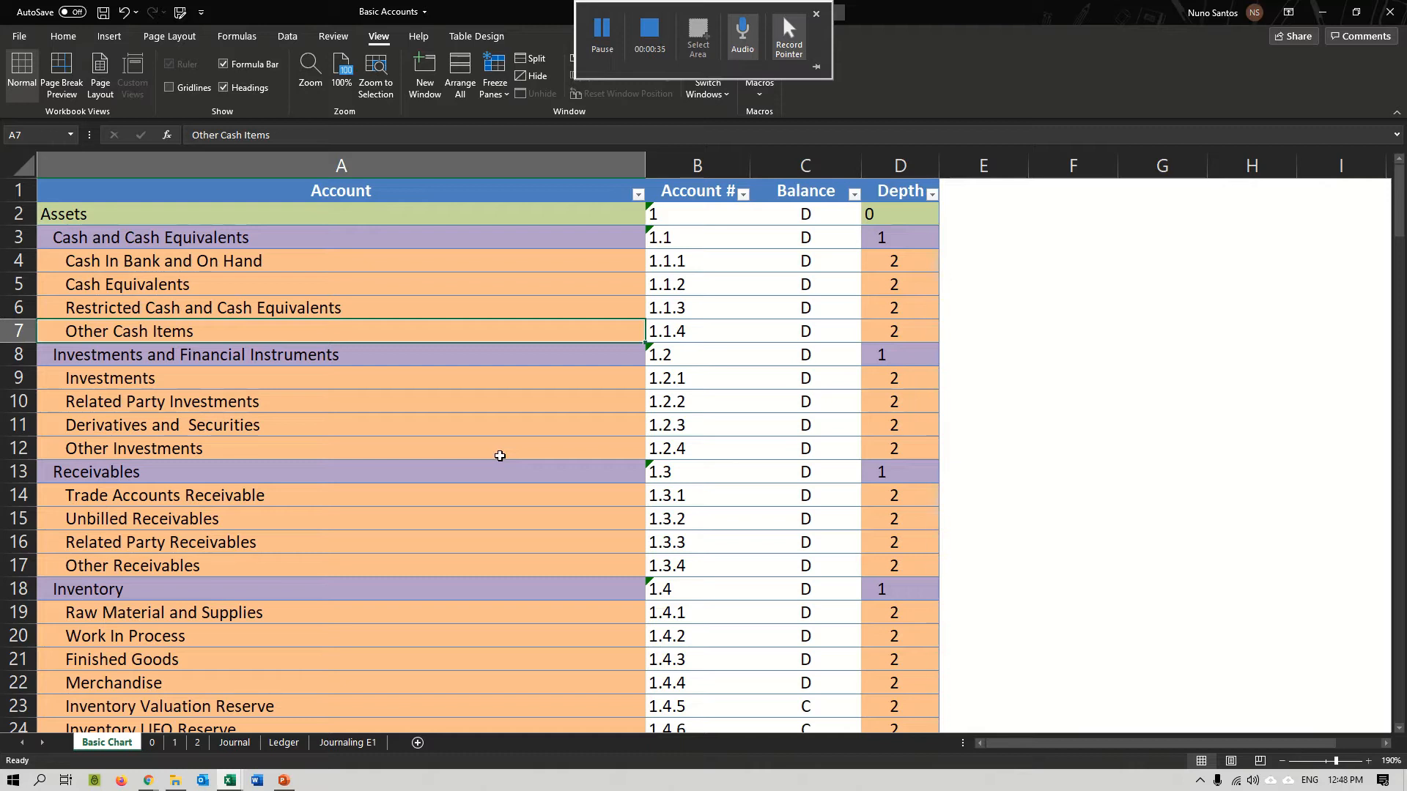
click(1108, 327)
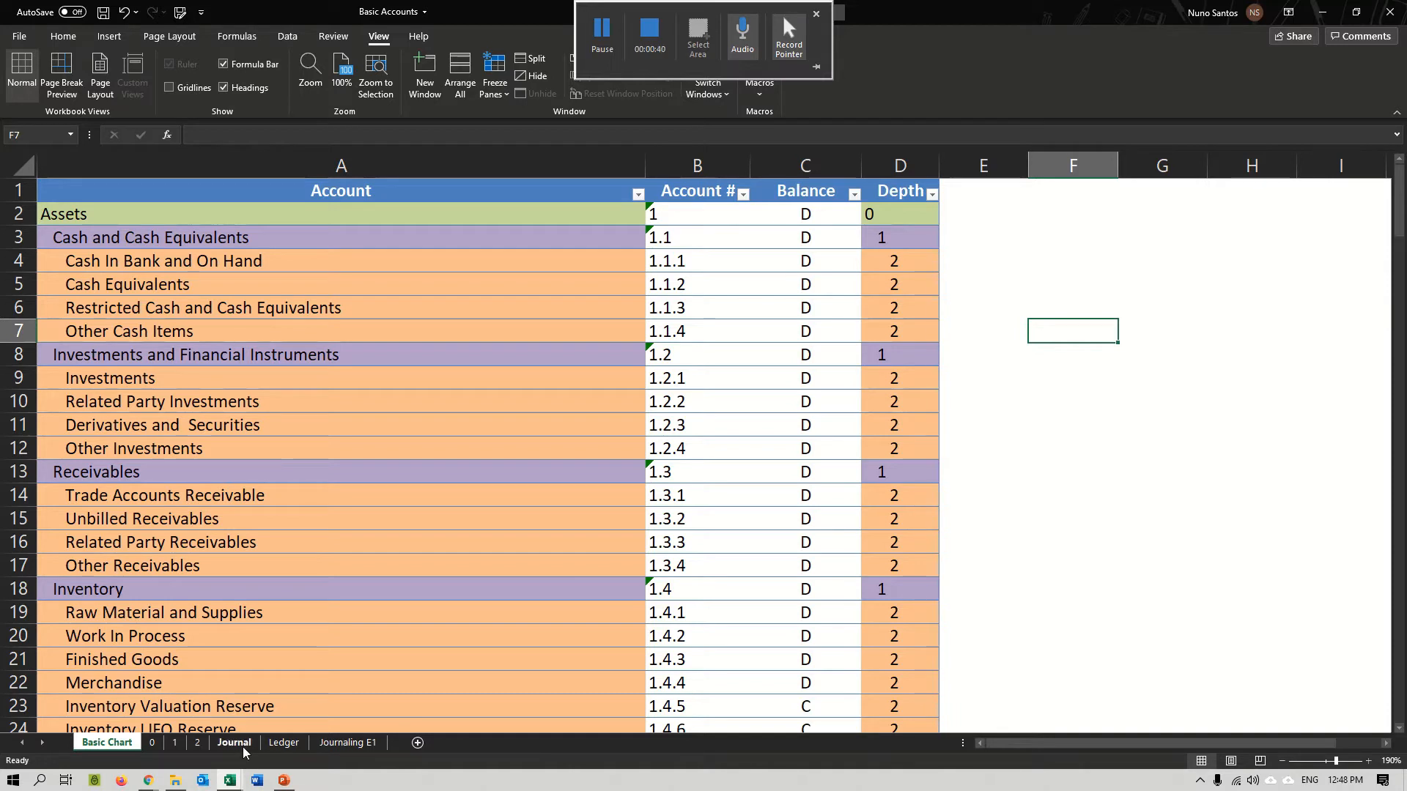
Enter the label A in cell F4 and the amount 10000 in cell G4 of the Basic Chart sheet.
click(1110, 260)
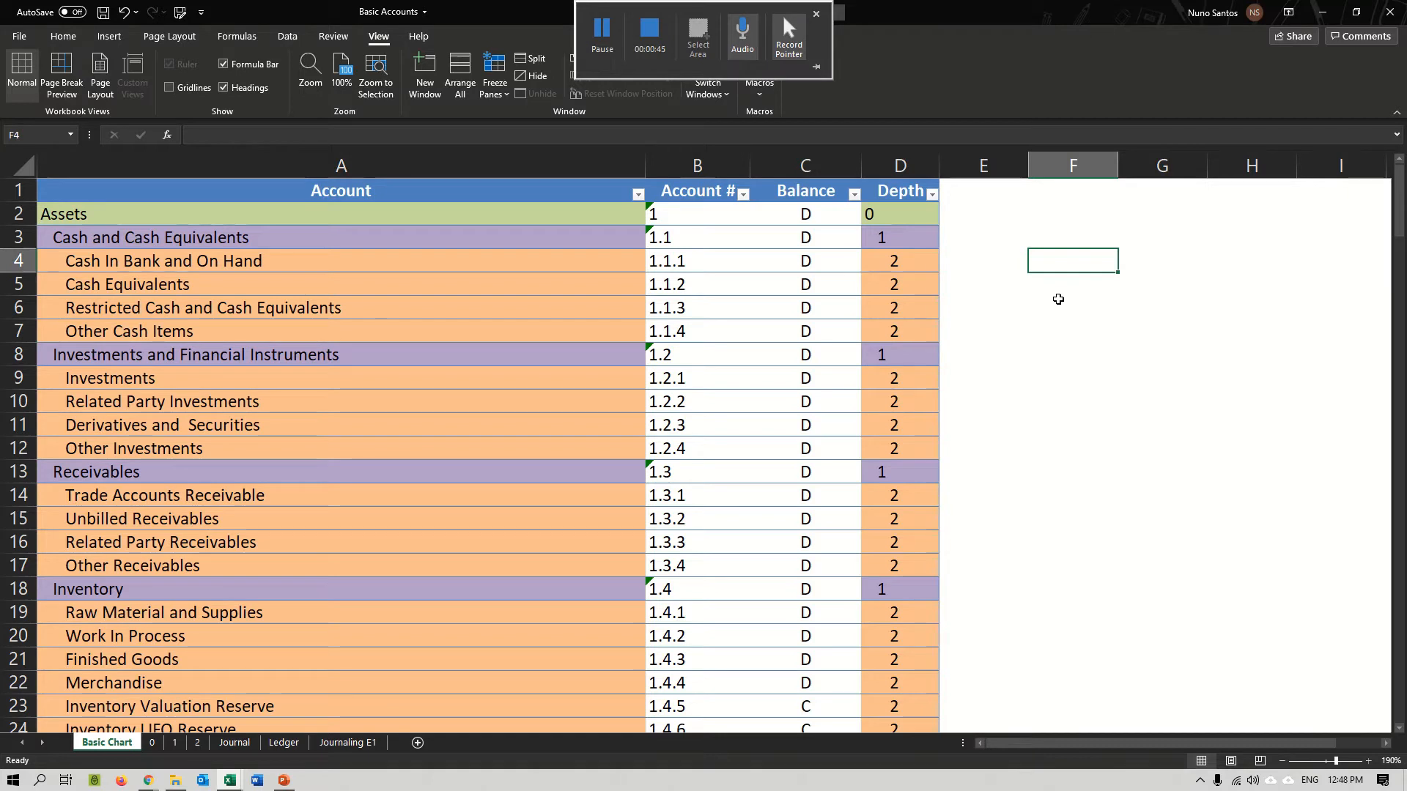
text(A)
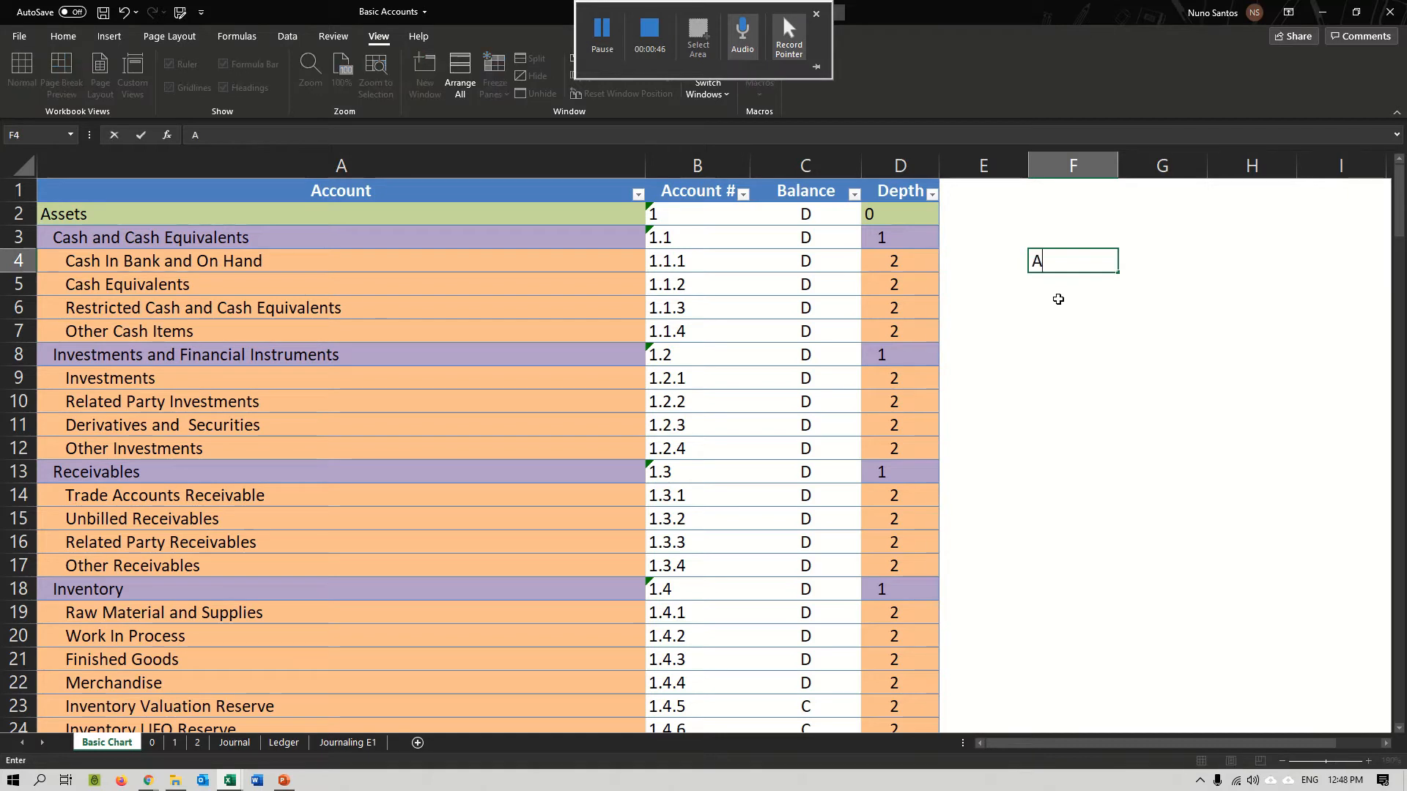
key(Tab)
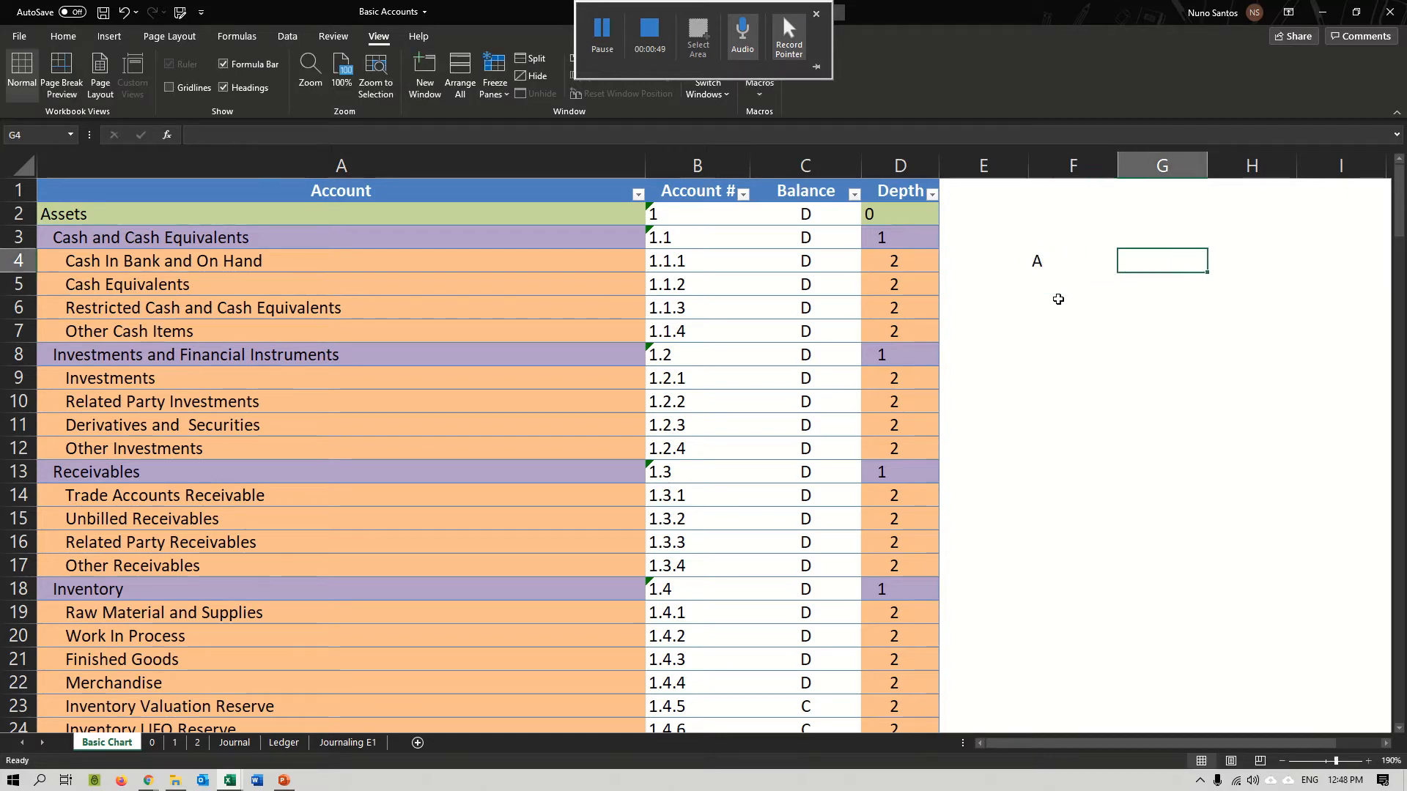
text(10000)
key(Return)
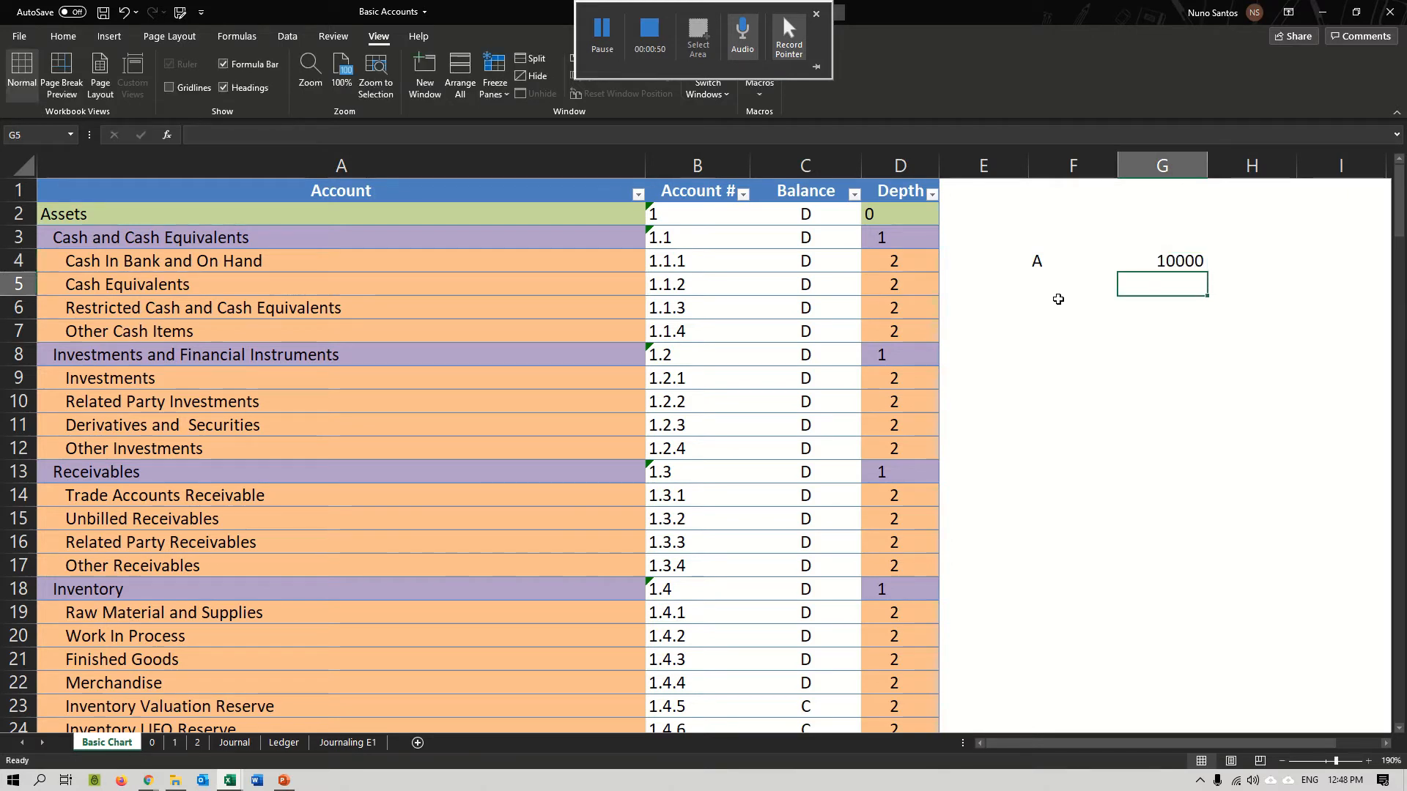
Format the amount in cell G4 as dollar accounting currency without decimal places.
click(1167, 258)
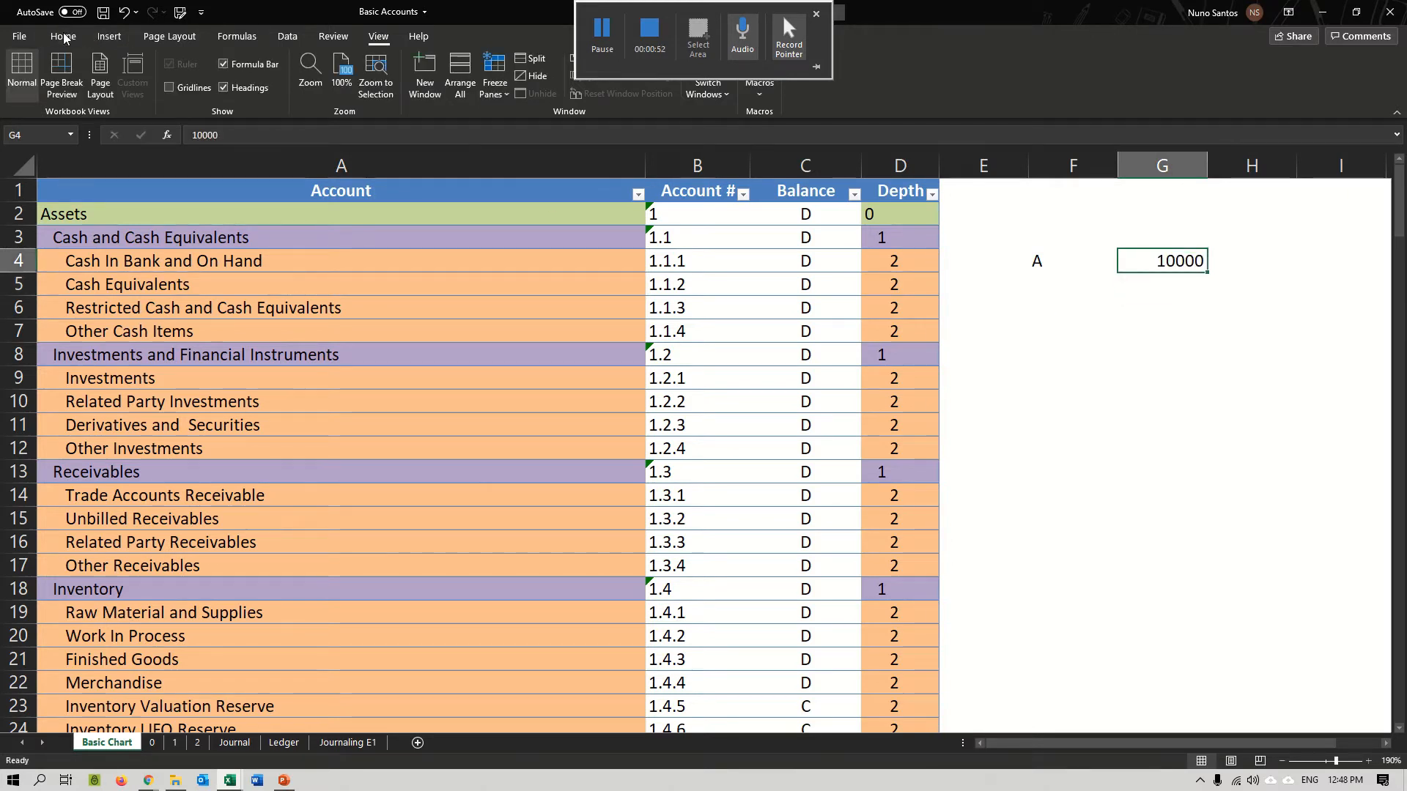
click(63, 35)
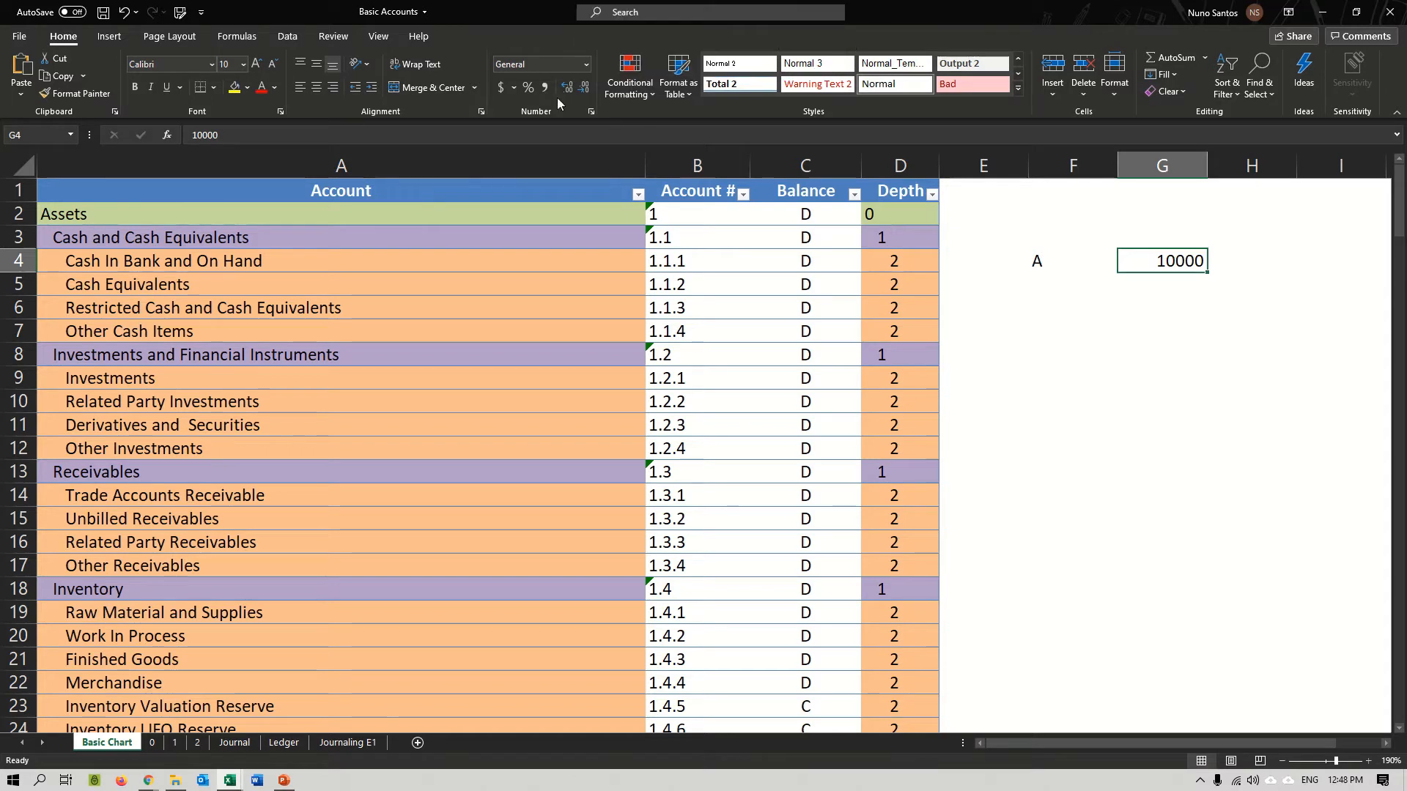
click(502, 89)
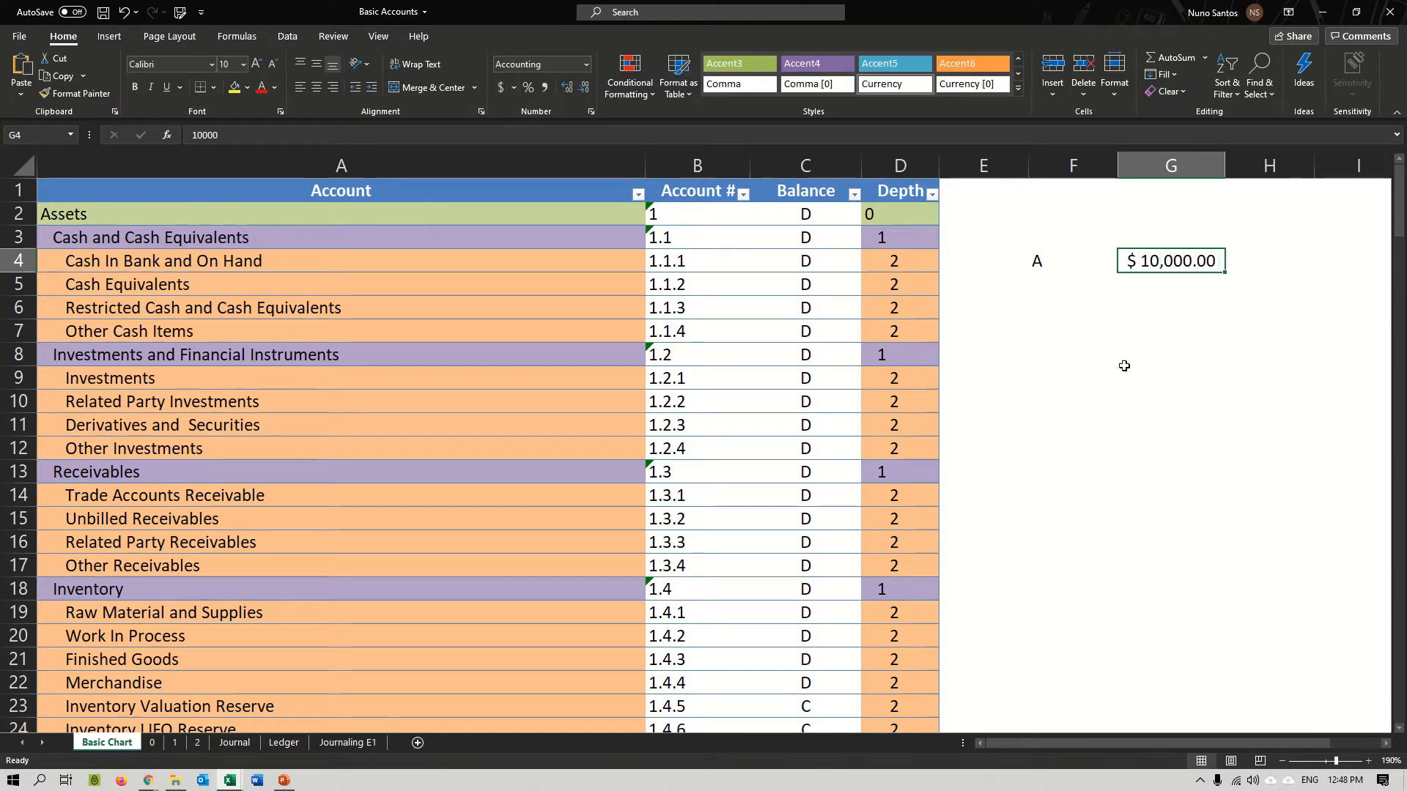
click(585, 88)
click(585, 89)
key(Return)
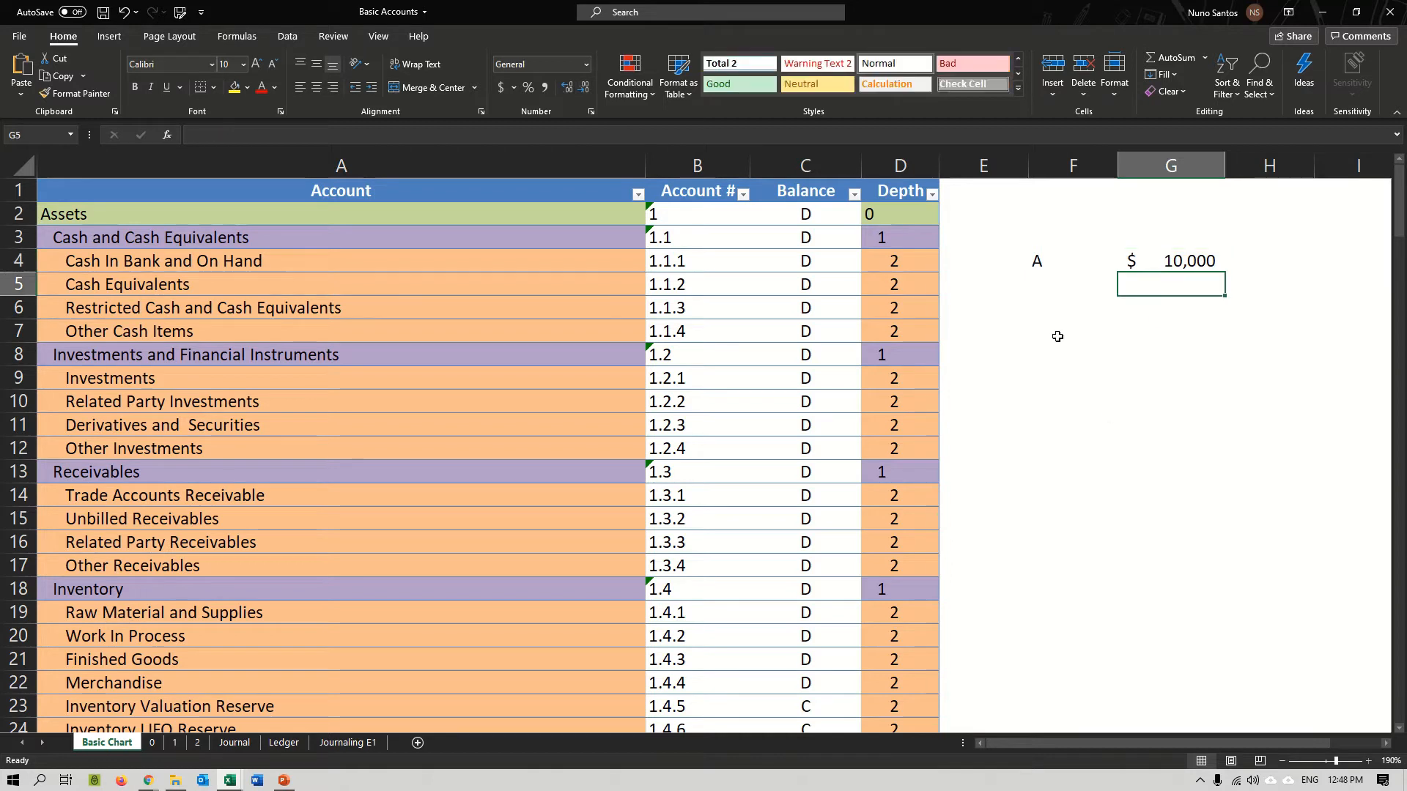
Enter Common Stock in cell F6 and its classification OE in cell H6.
click(1066, 312)
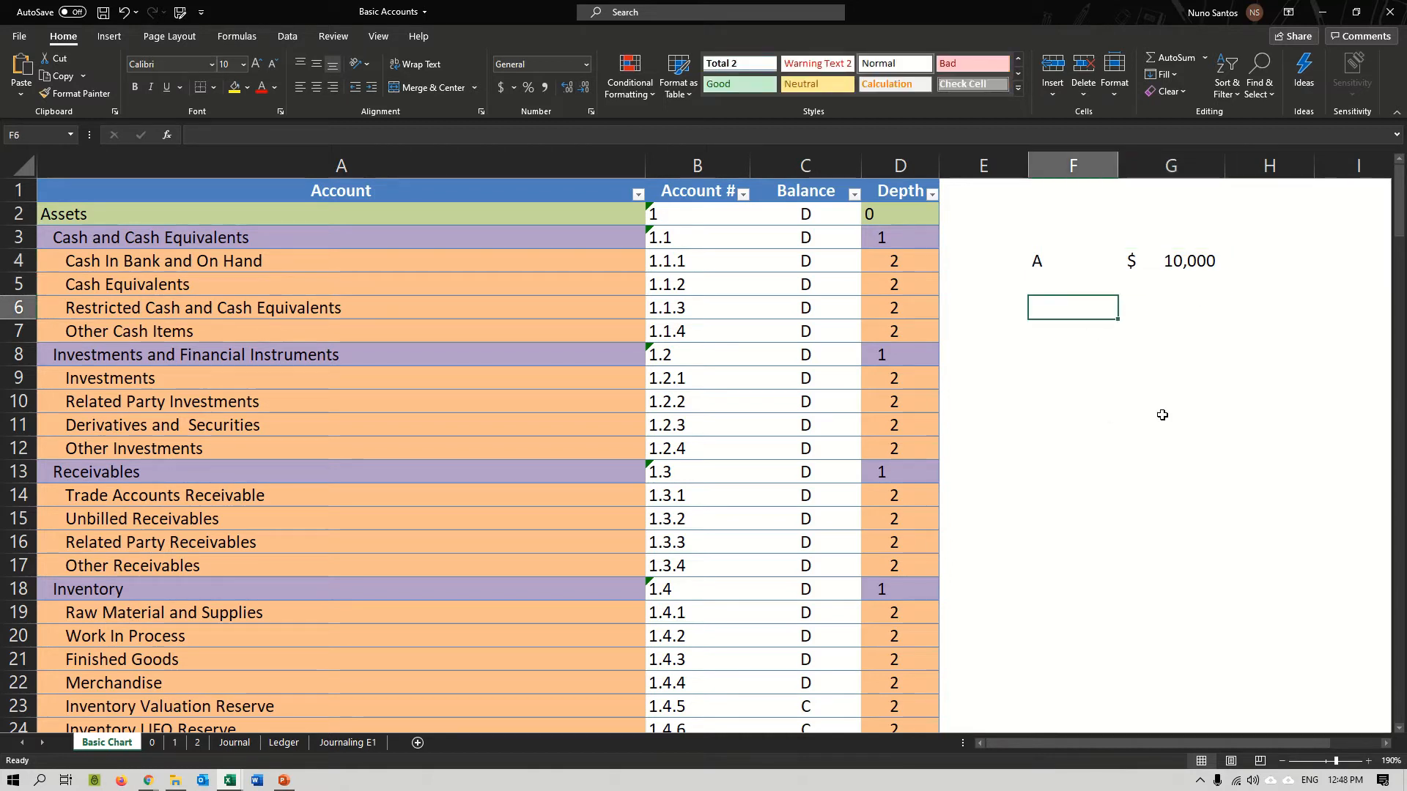
text(Commo)
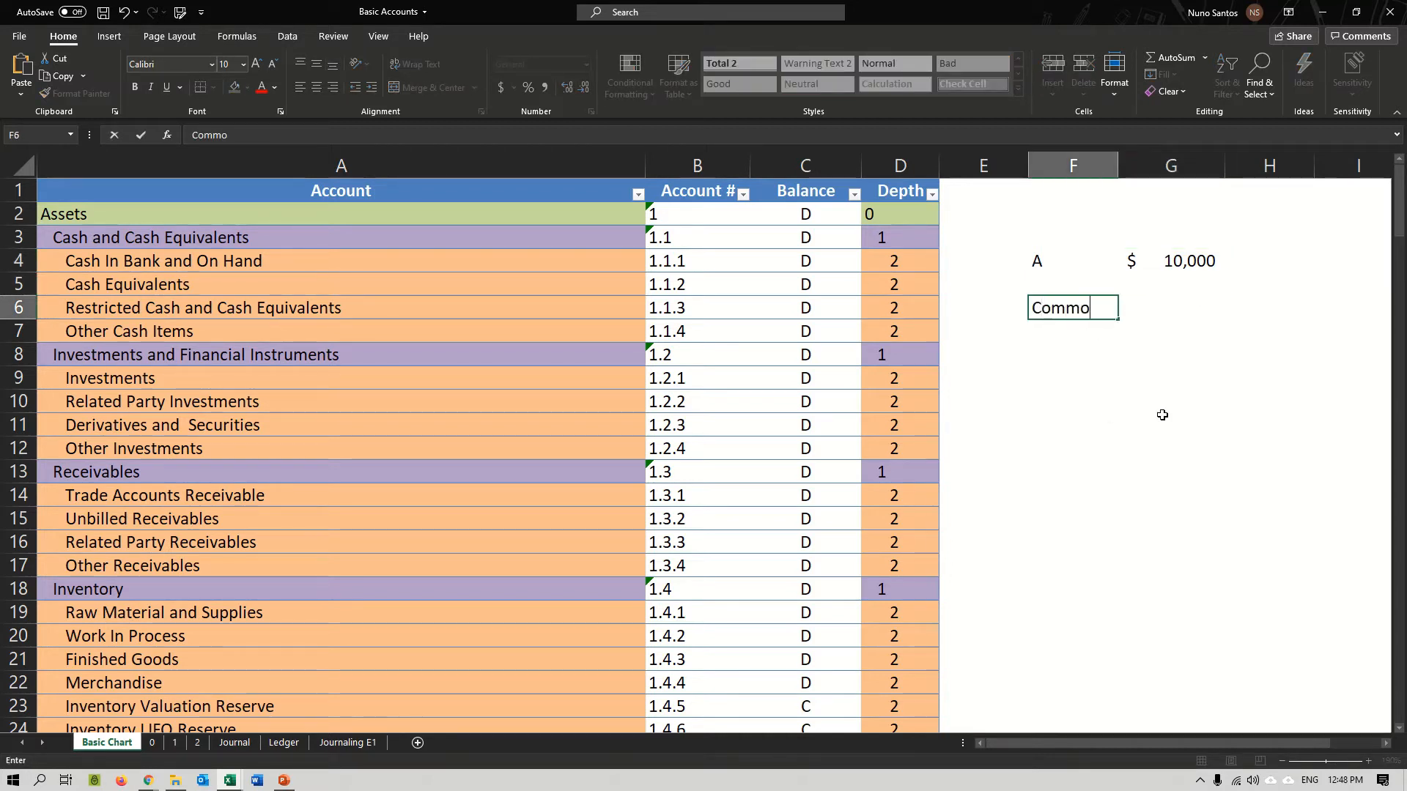
text(n Stock)
key(Return)
key(Up)
key(Right)
key(Right)
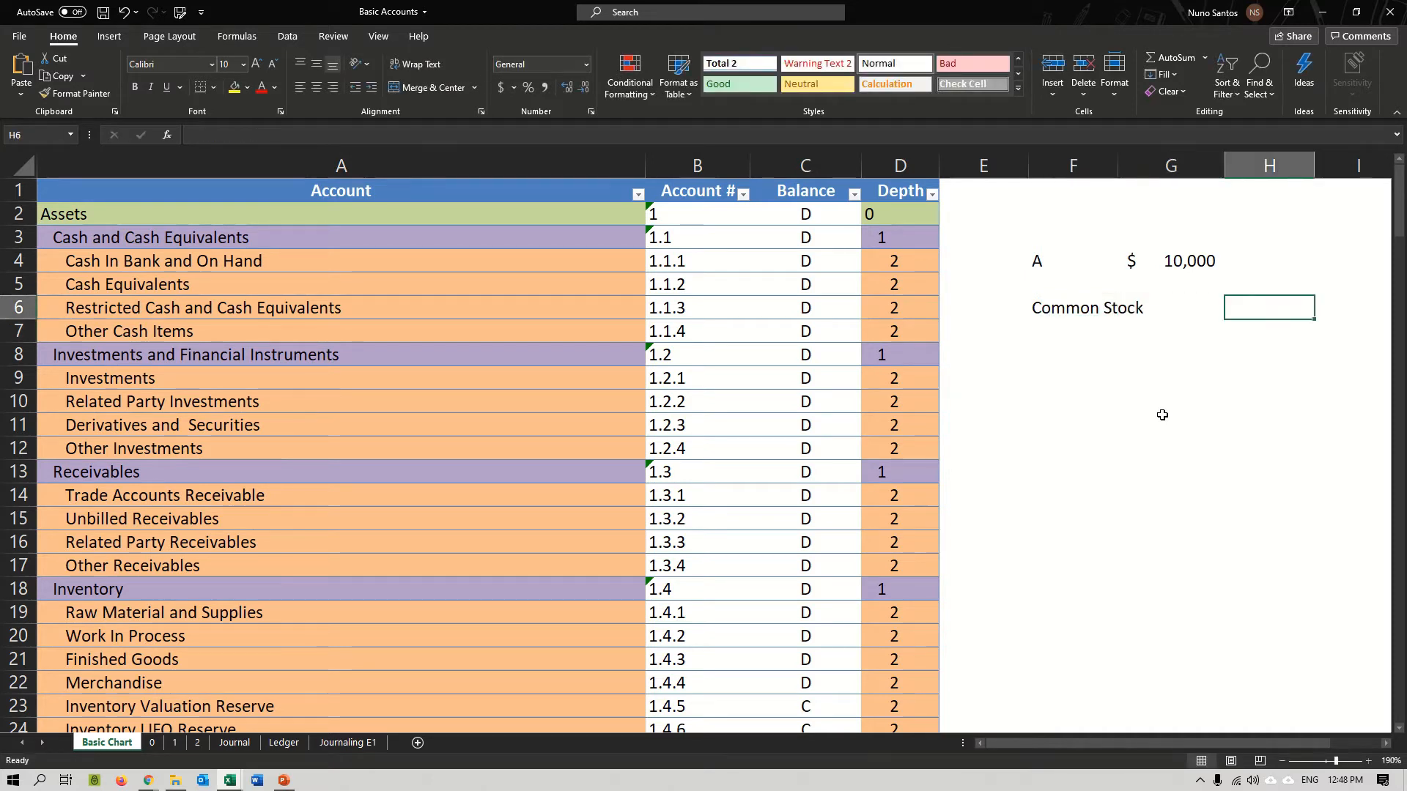
text(OE)
key(Return)
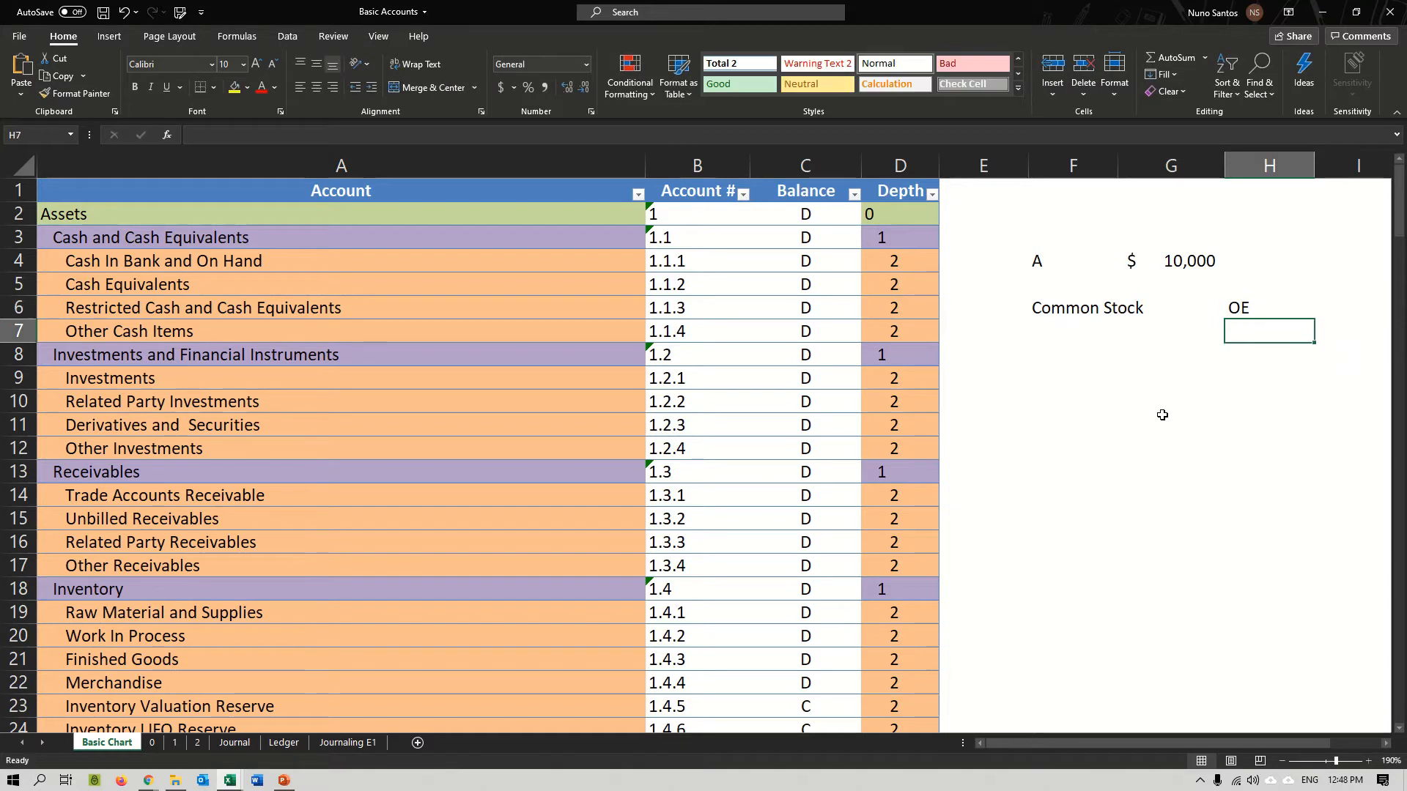
Enter Cash in cell F7 and its classification Asset in cell H7.
key(Left)
key(Left)
text(Cash)
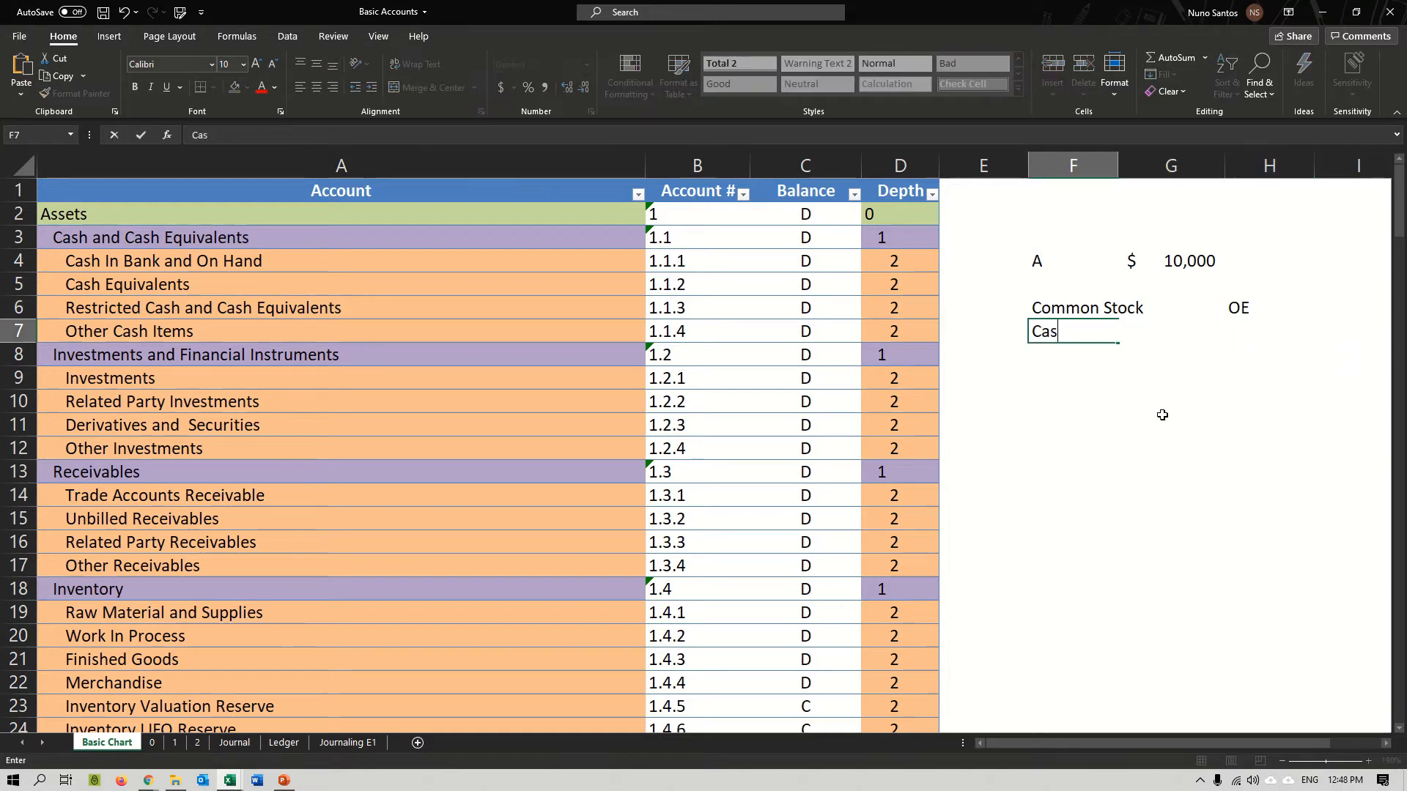
key(Tab)
key(Right)
key(Left)
key(Right)
text(A)
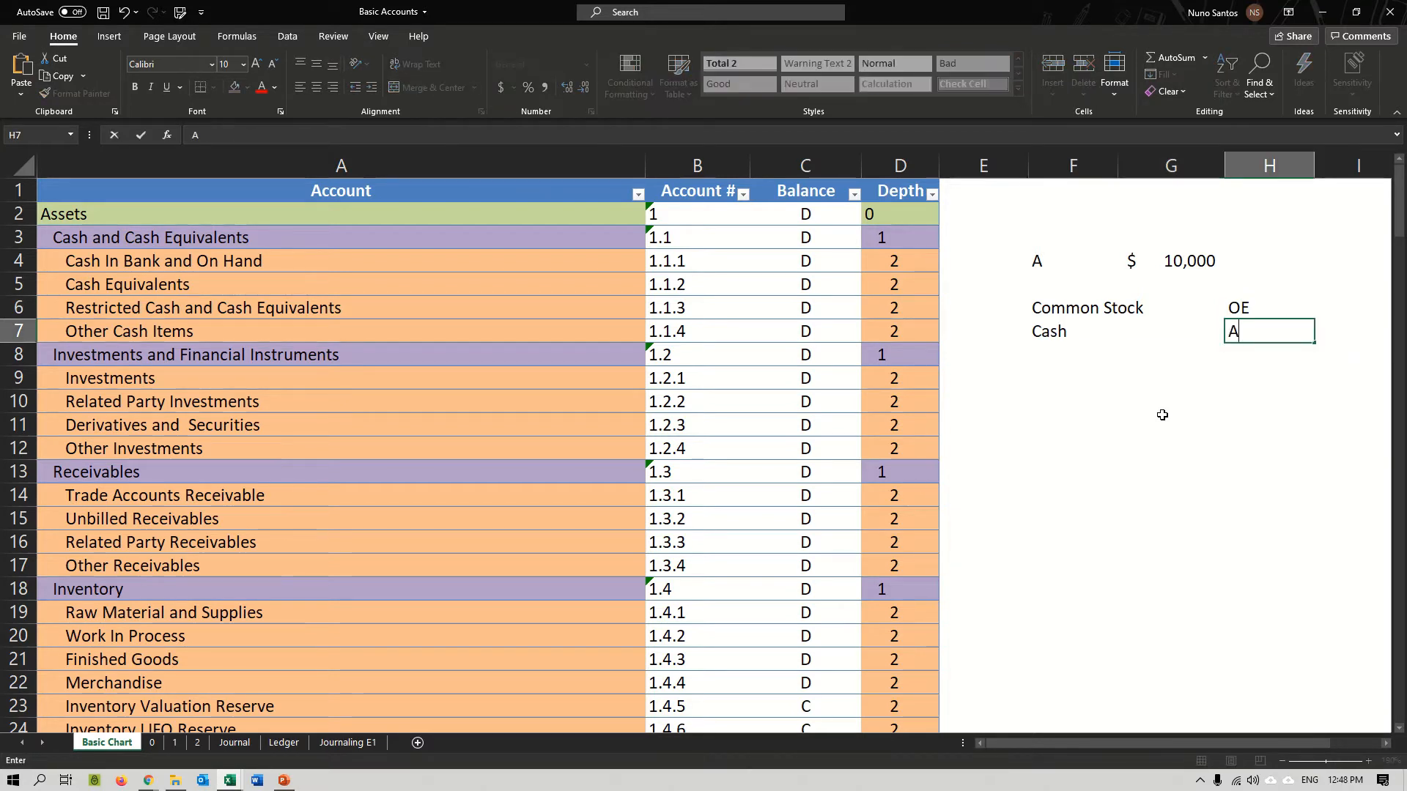
text(sset)
key(Return)
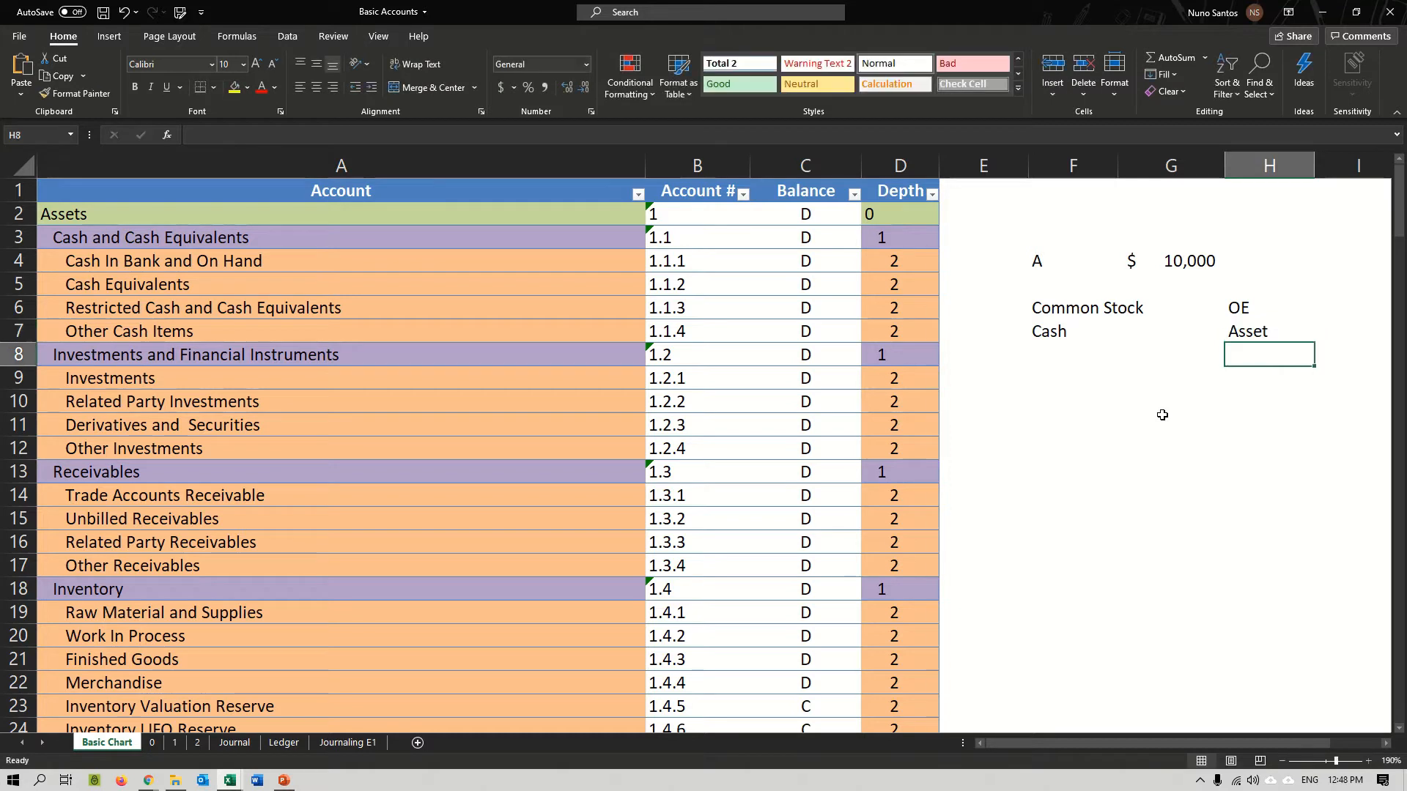
Review the Common Stock and Cash entries together with their classifications in rows 6 and 7.
drag(1083, 306, 1228, 345)
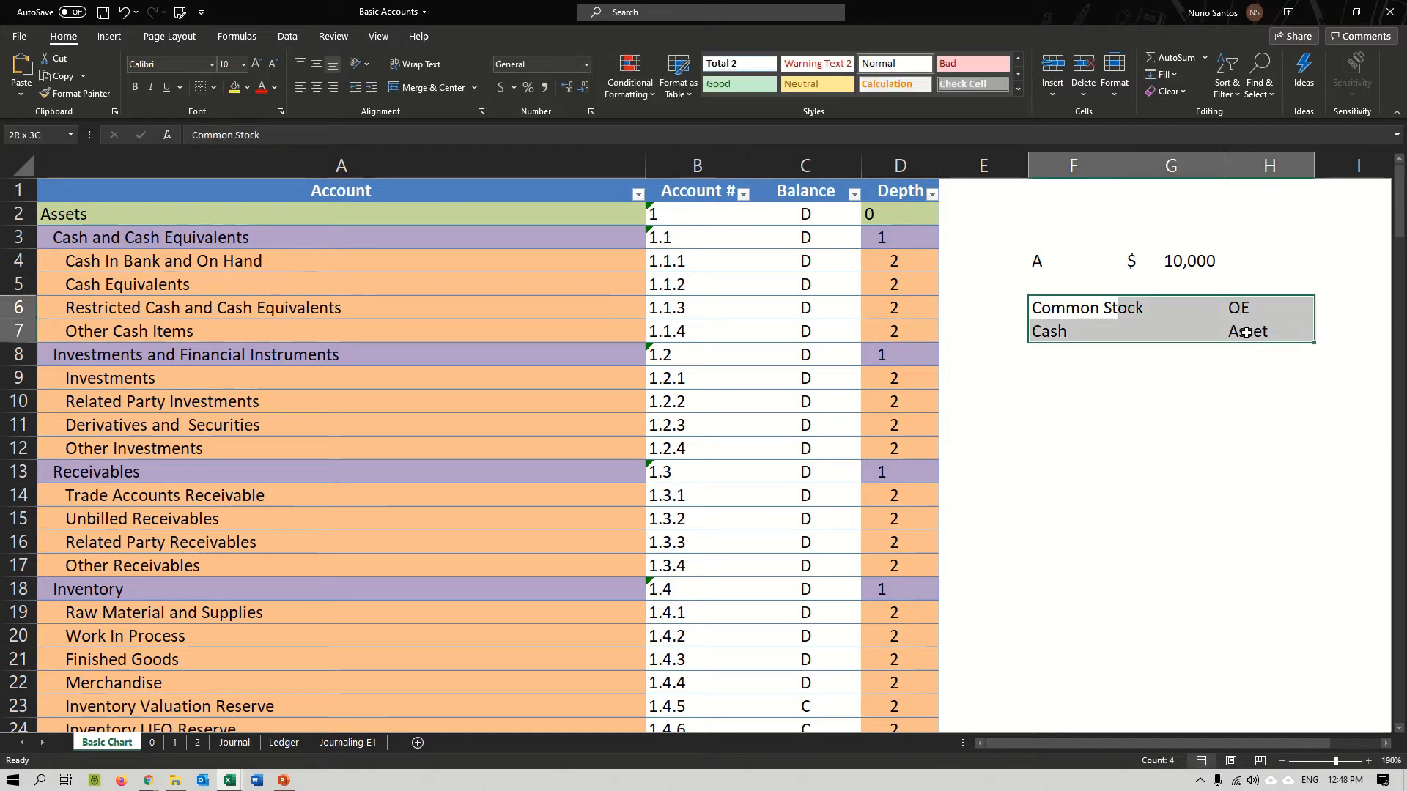
drag(1098, 302, 1259, 318)
click(1231, 356)
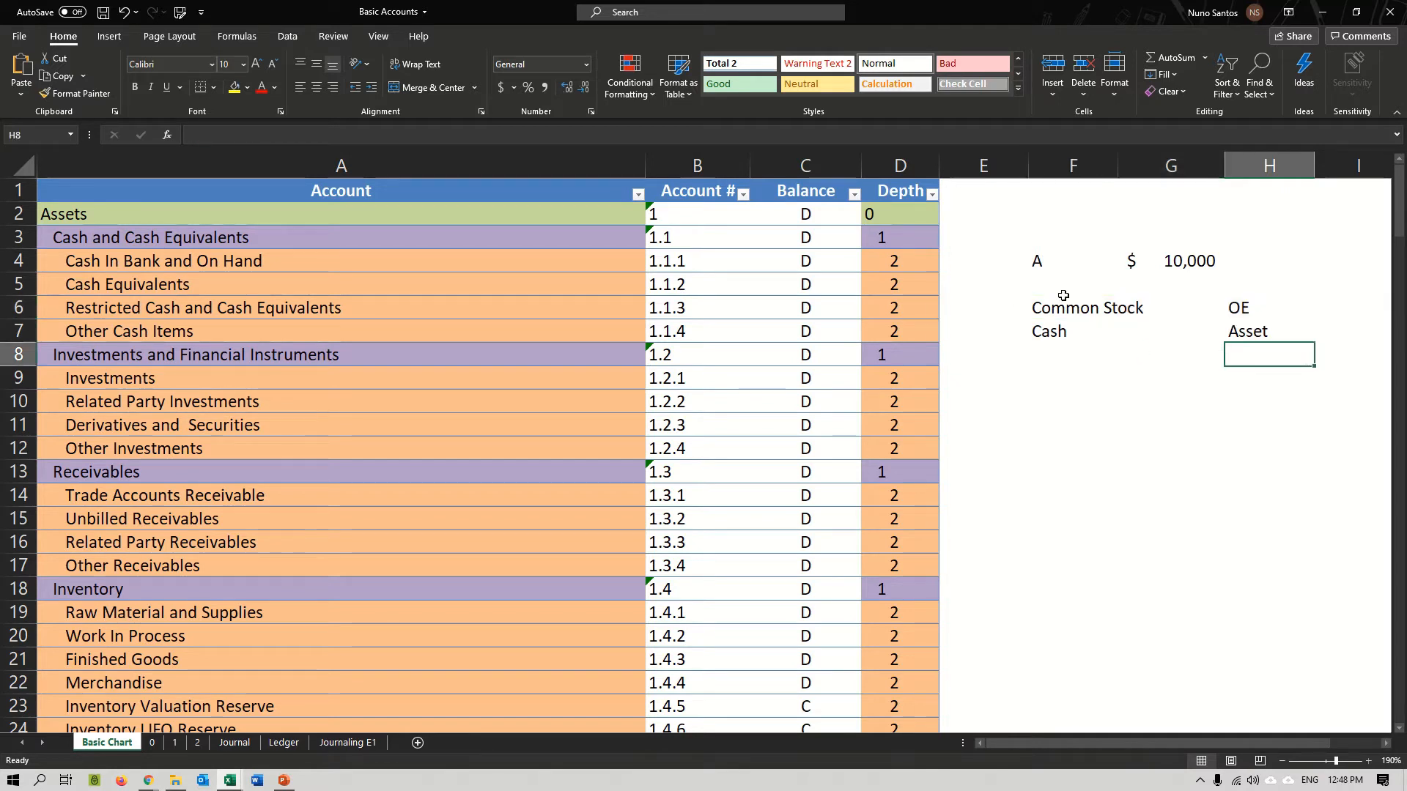
drag(1063, 309, 1068, 326)
click(1004, 475)
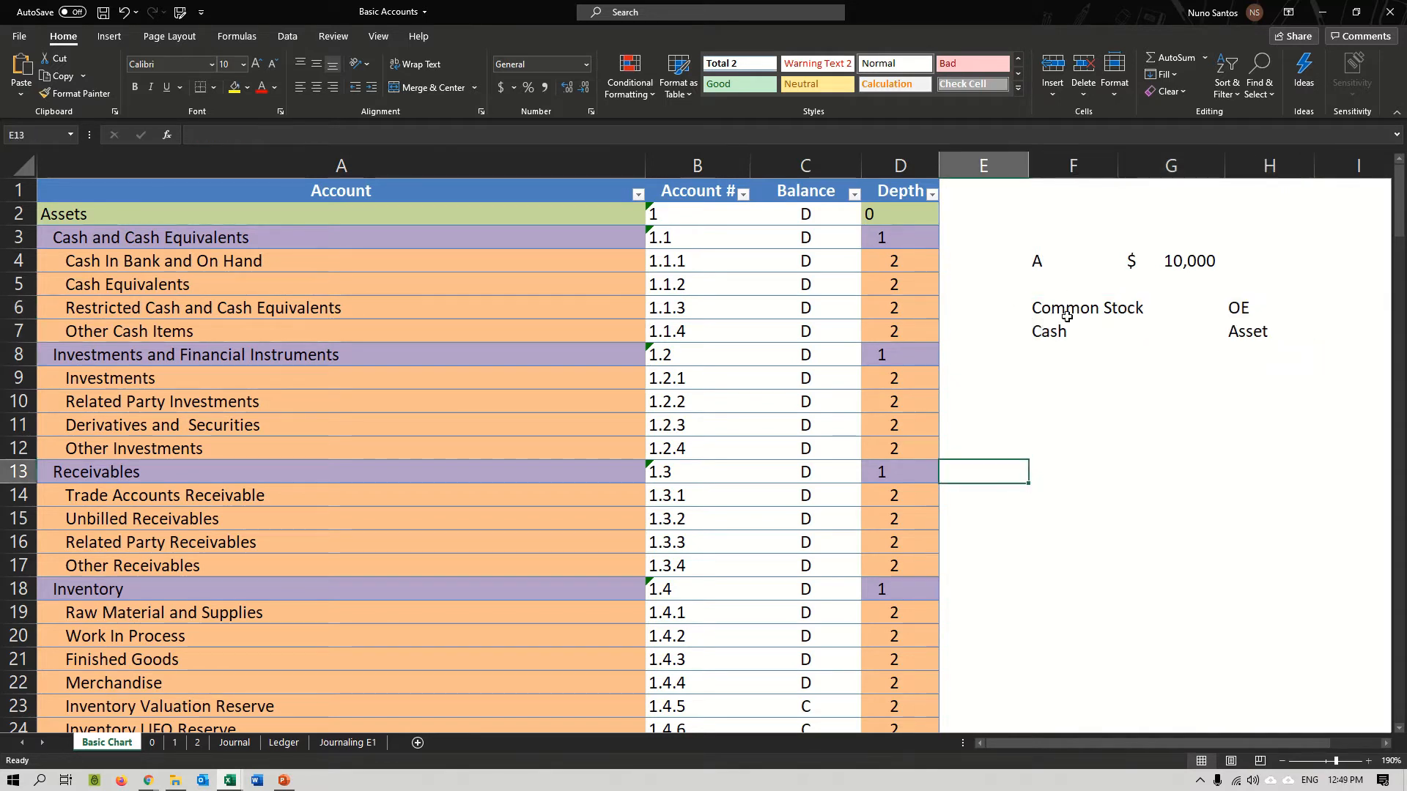
click(1071, 317)
click(1064, 334)
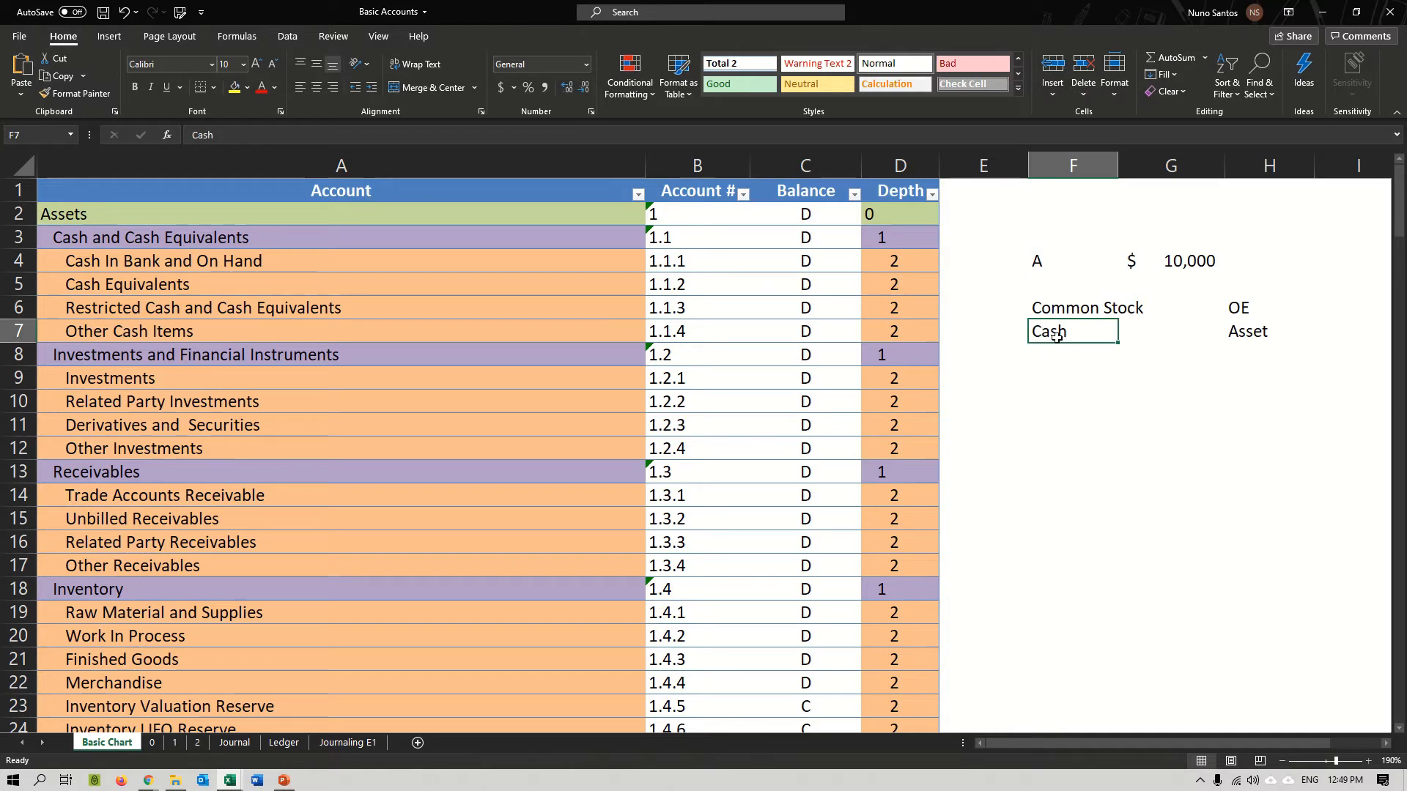
click(1088, 308)
click(1057, 337)
Check the Depth column's filter levels, and examine the top-level accounts and their numbers on sheet 0.
click(931, 194)
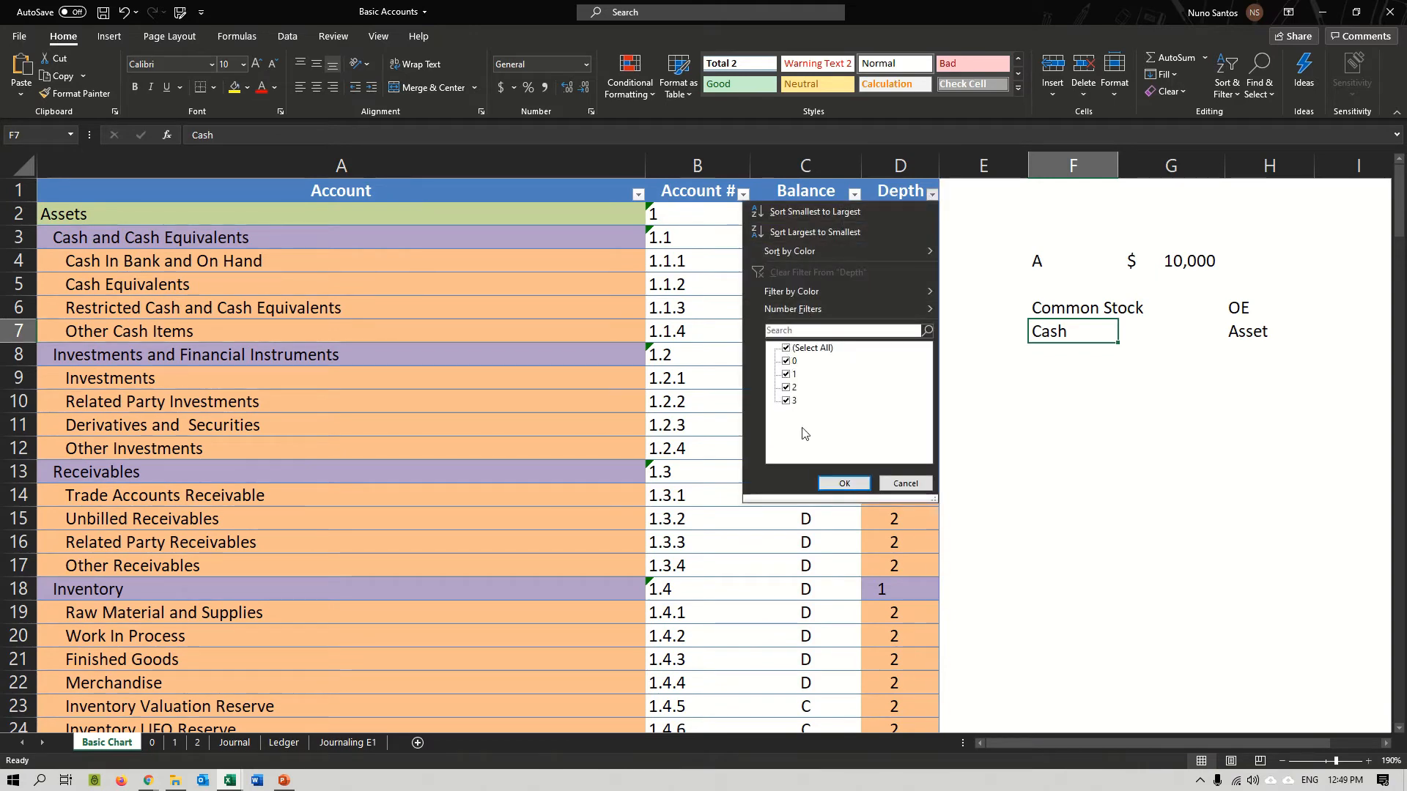
click(904, 484)
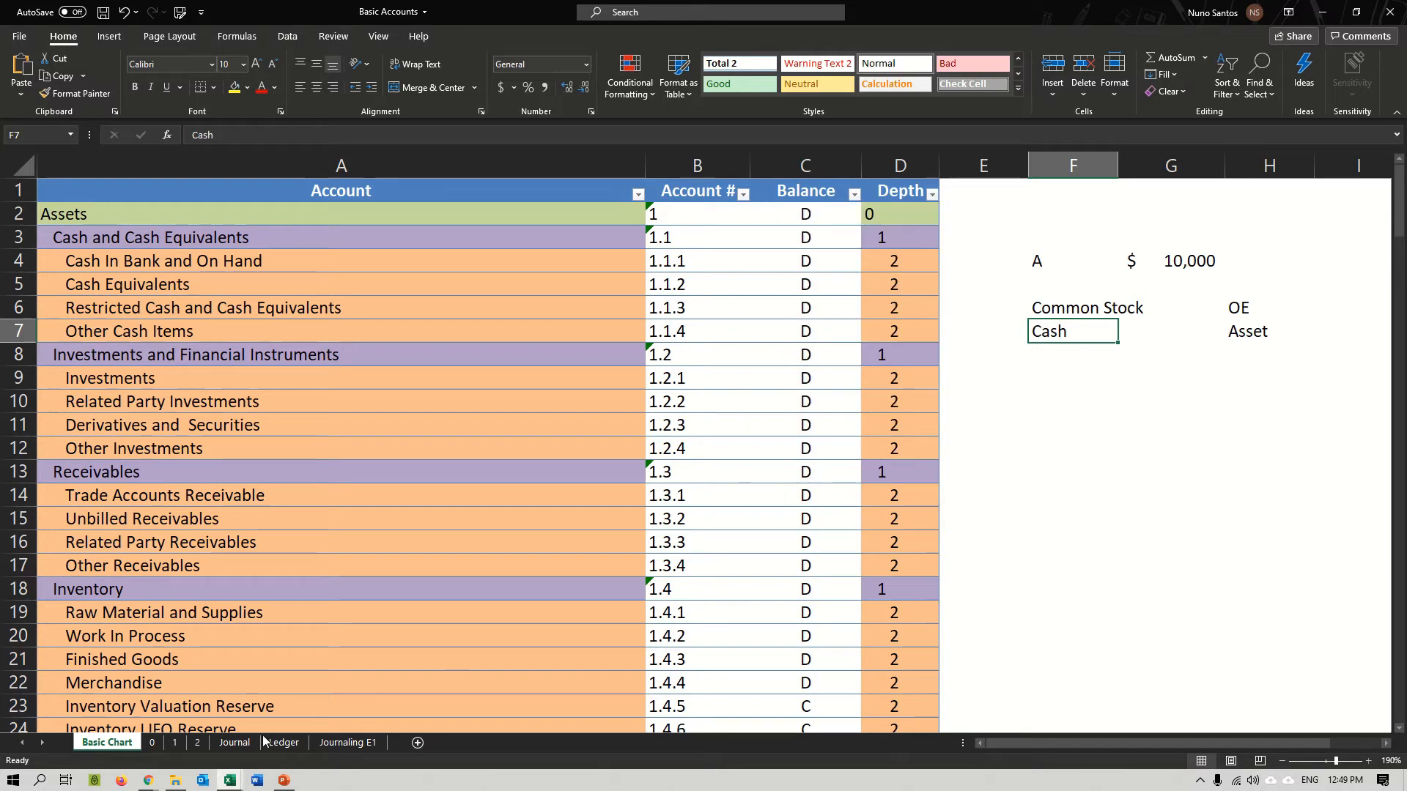
click(152, 743)
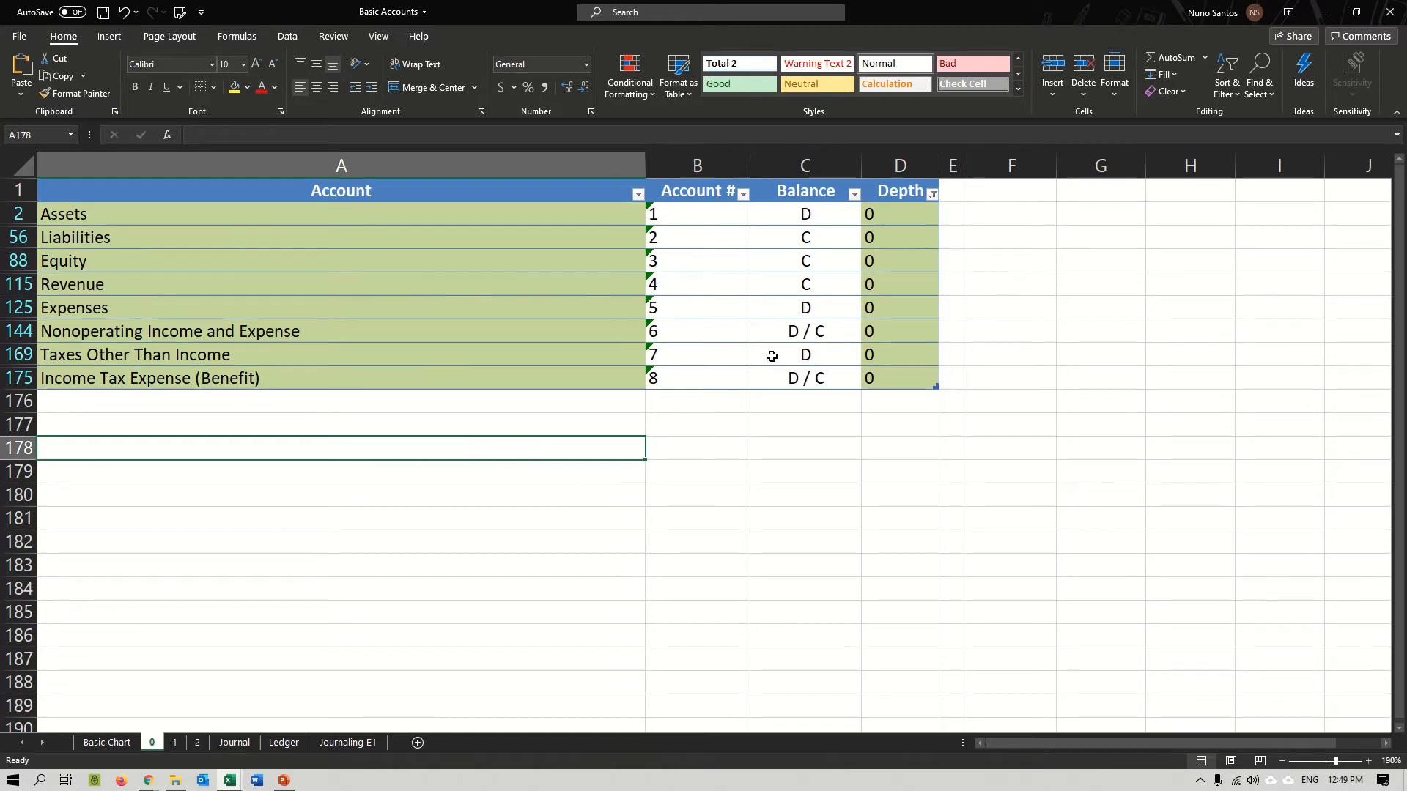
drag(126, 215, 140, 304)
click(91, 212)
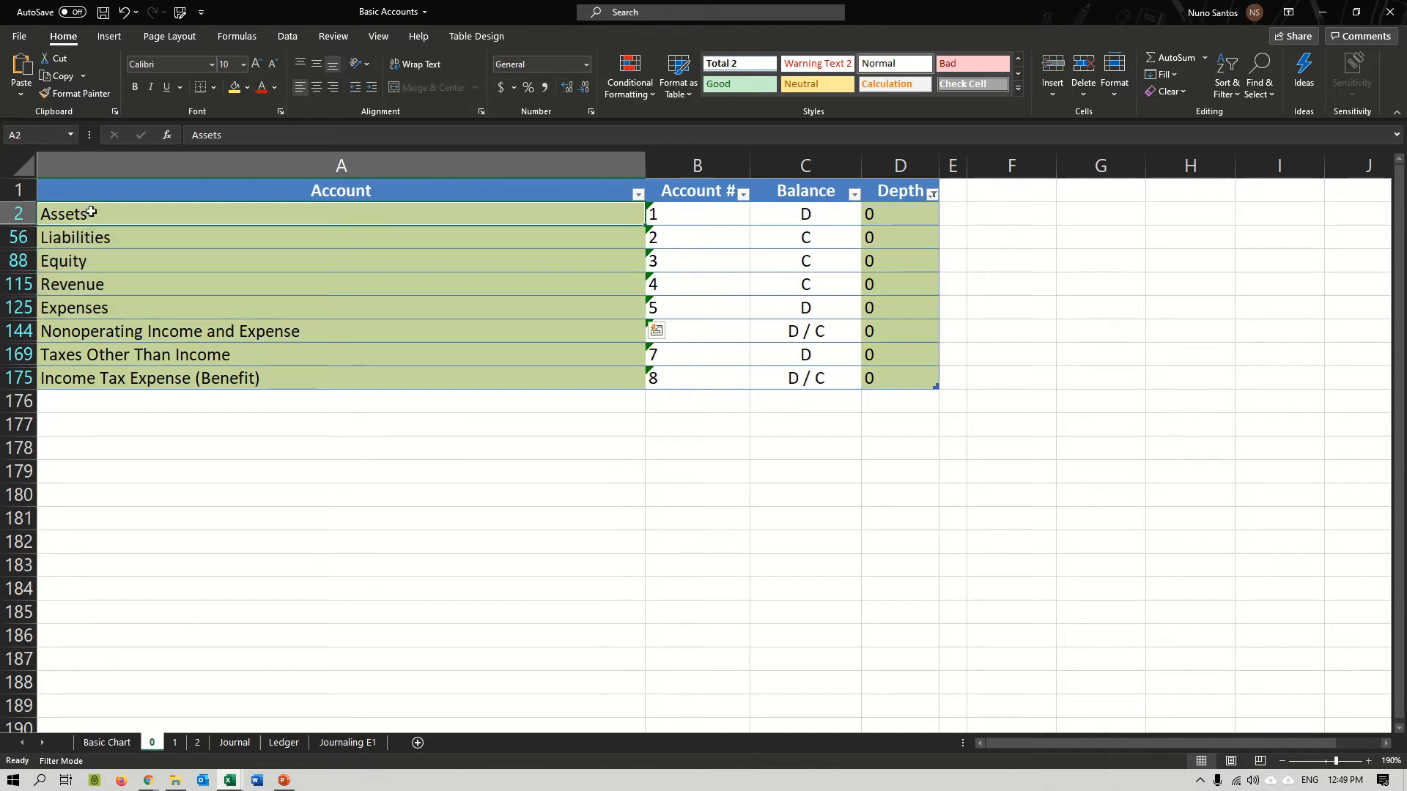
click(656, 214)
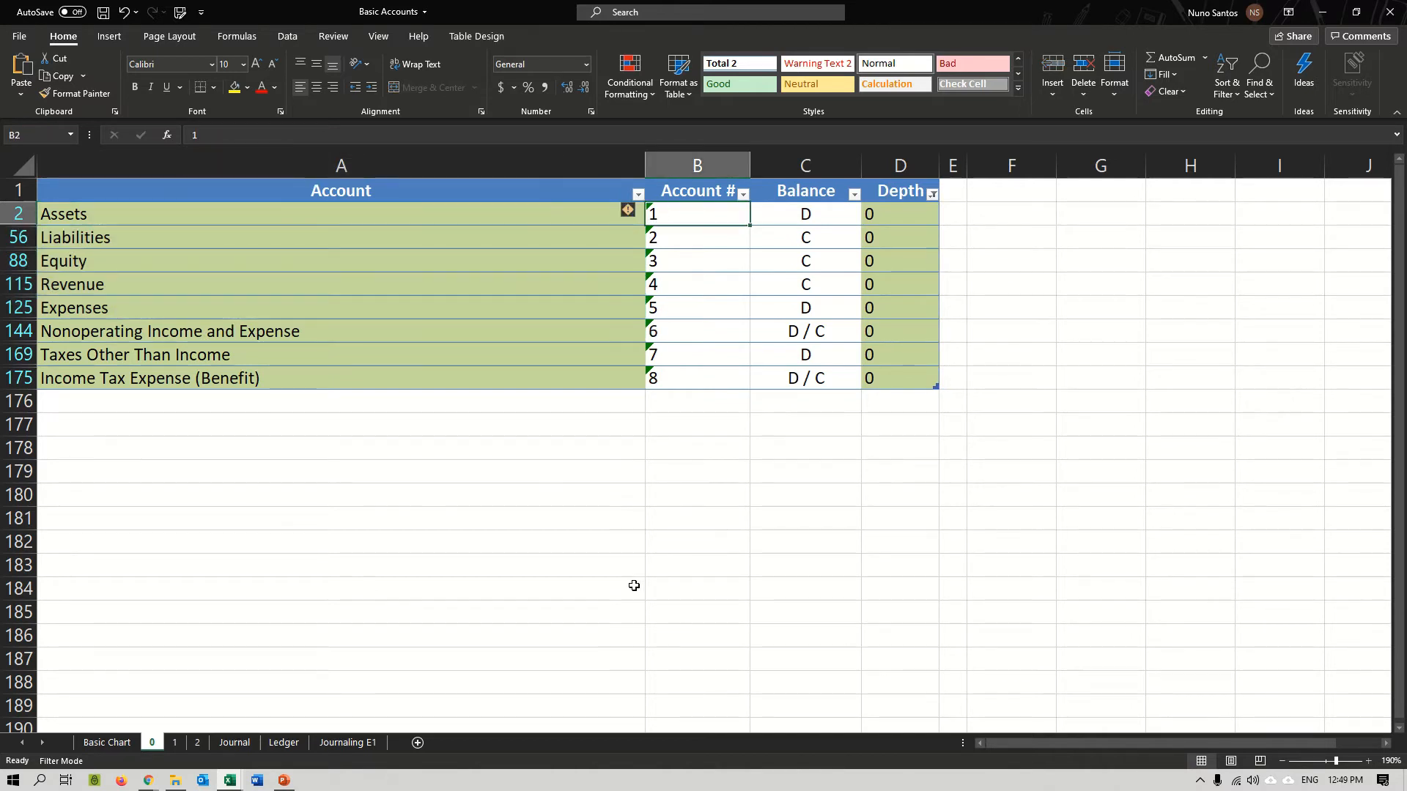
Examine the depth 1 accounts on sheet 1, especially those under Assets from Cash and Cash Equivalents to Other Assets.
click(175, 744)
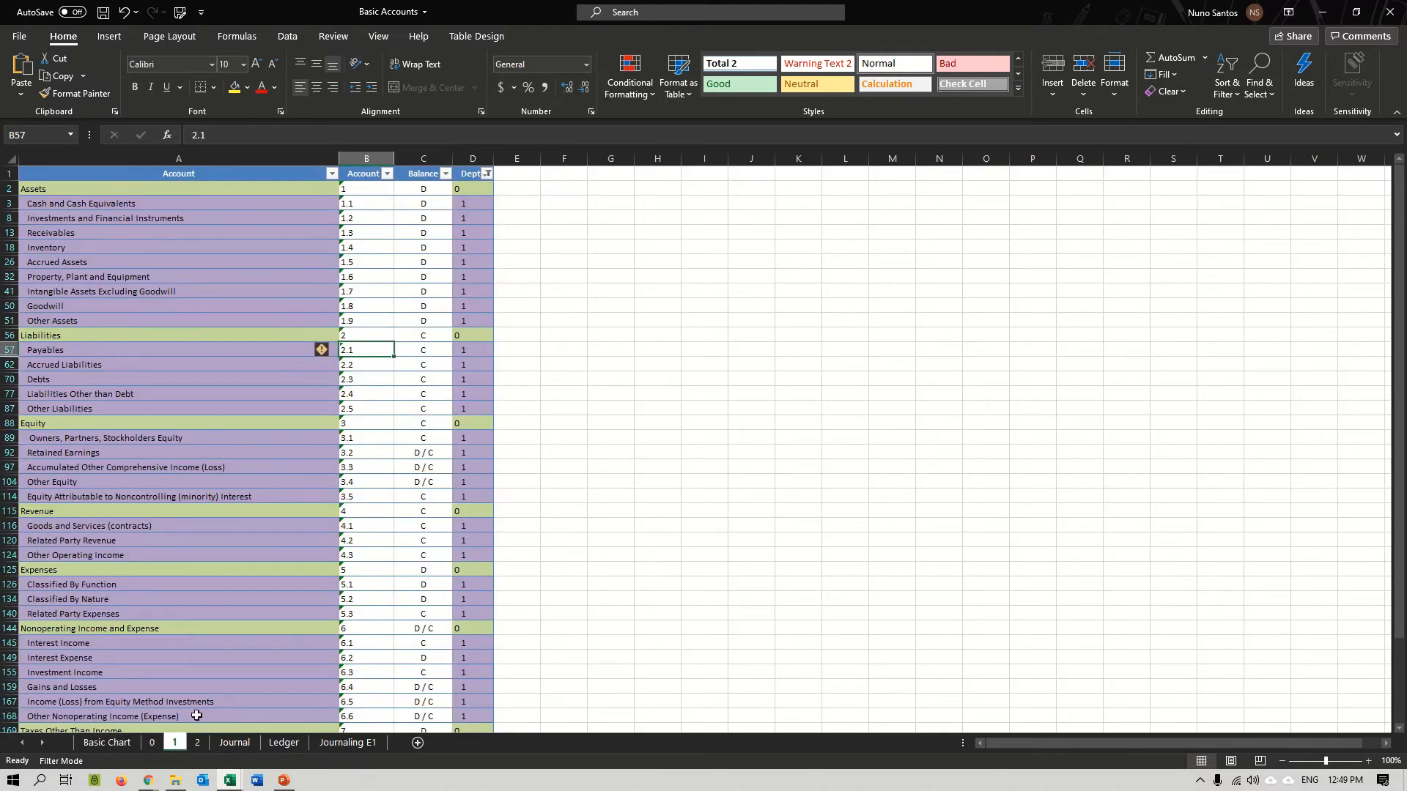
scroll(296, 608, down, 3)
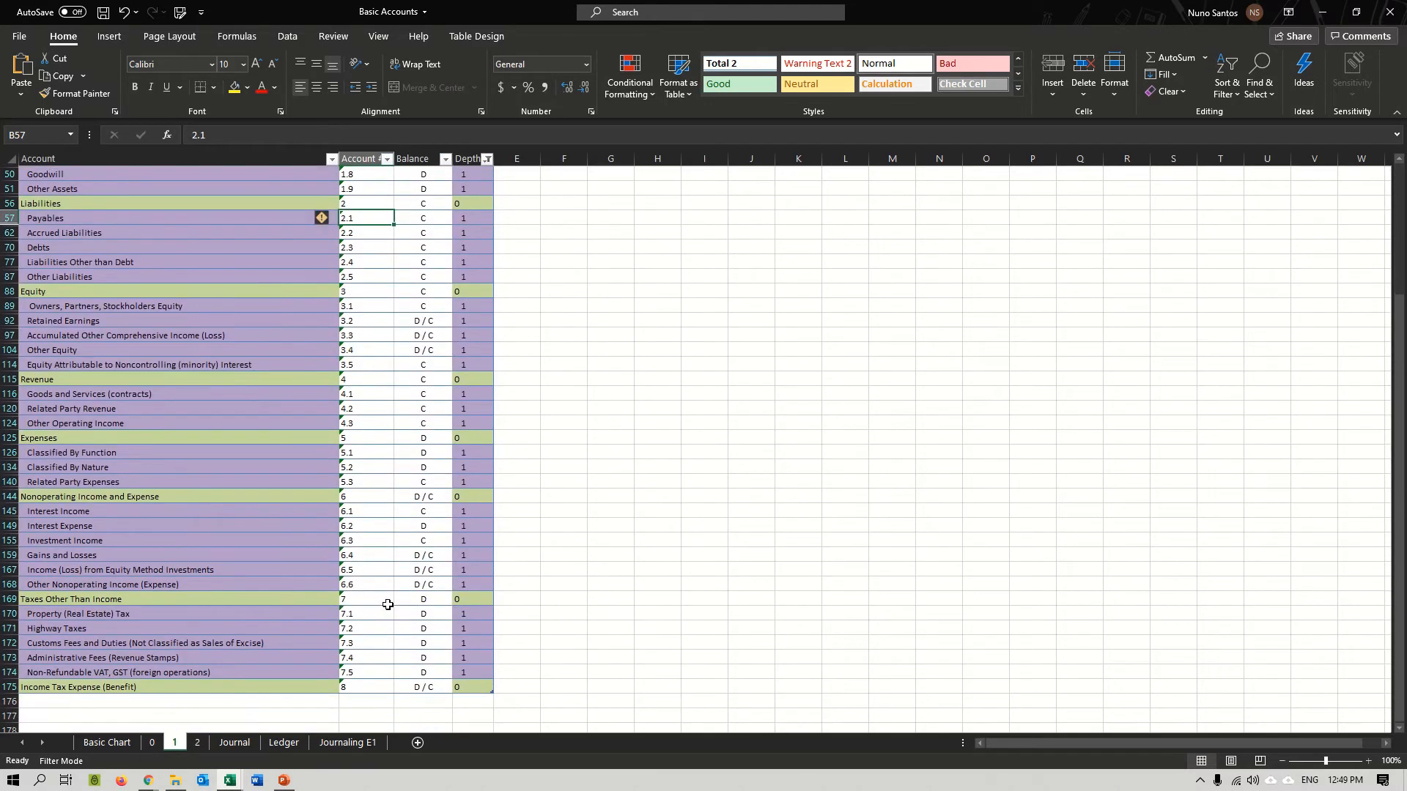
scroll(343, 604, up, 3)
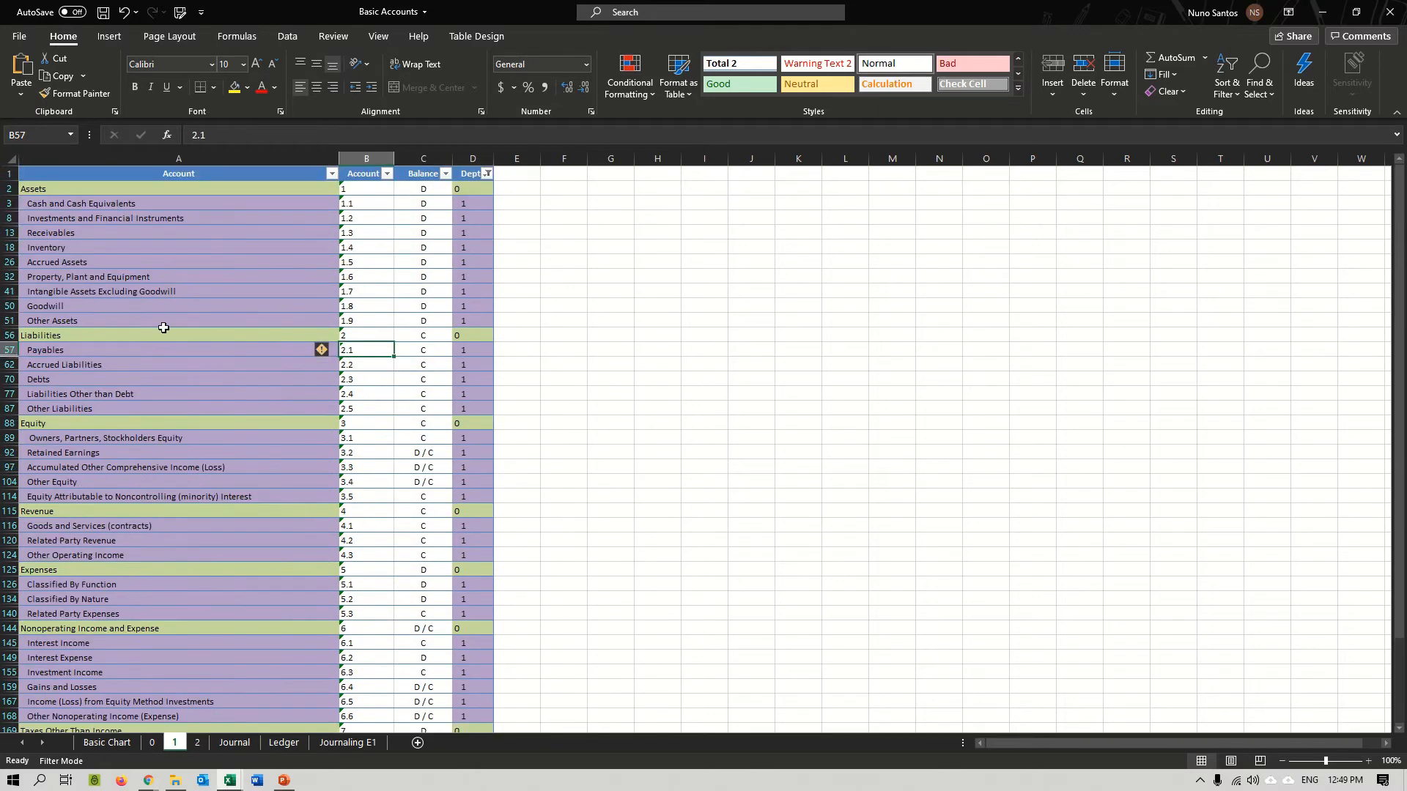
click(50, 189)
drag(77, 207, 99, 318)
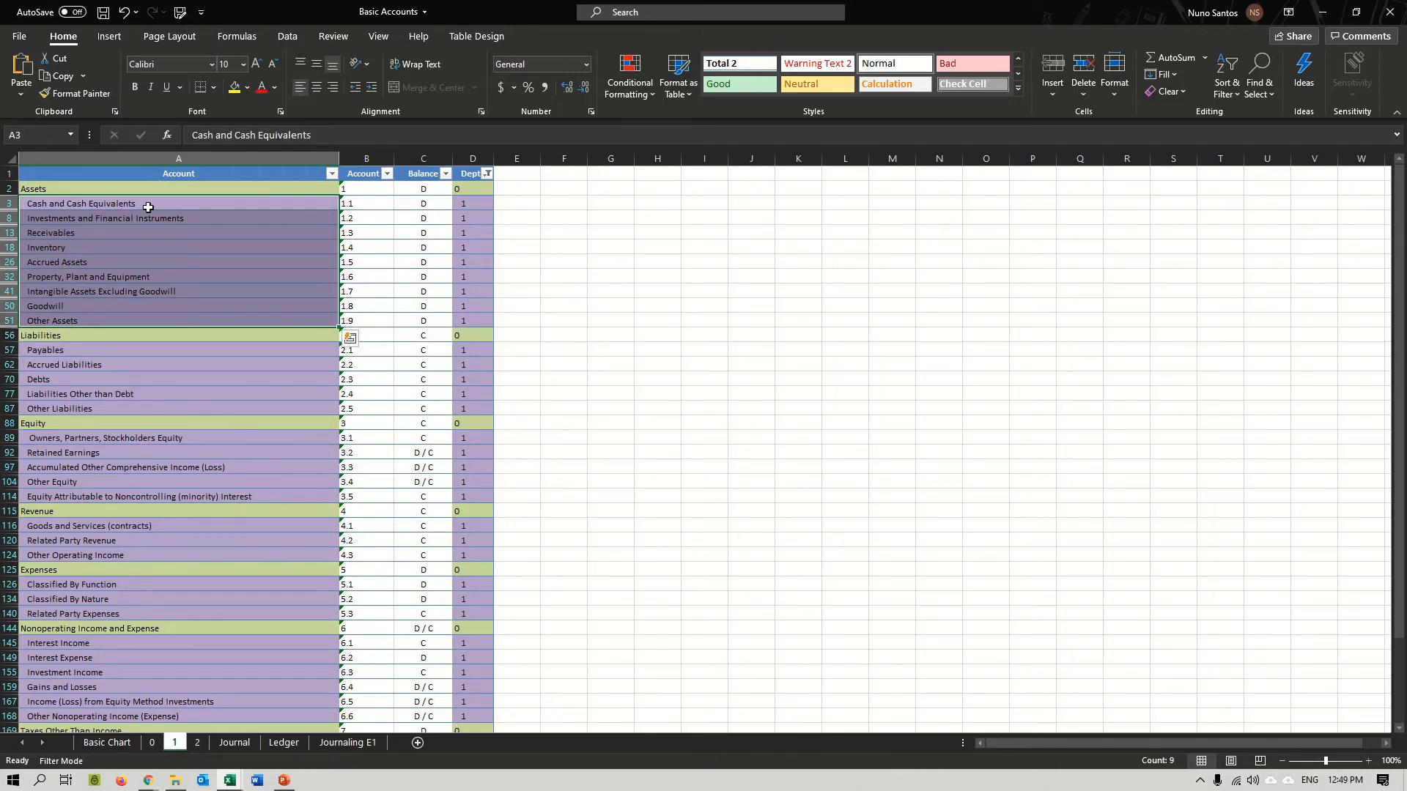
drag(148, 207, 183, 313)
right_click(264, 599)
key(Escape)
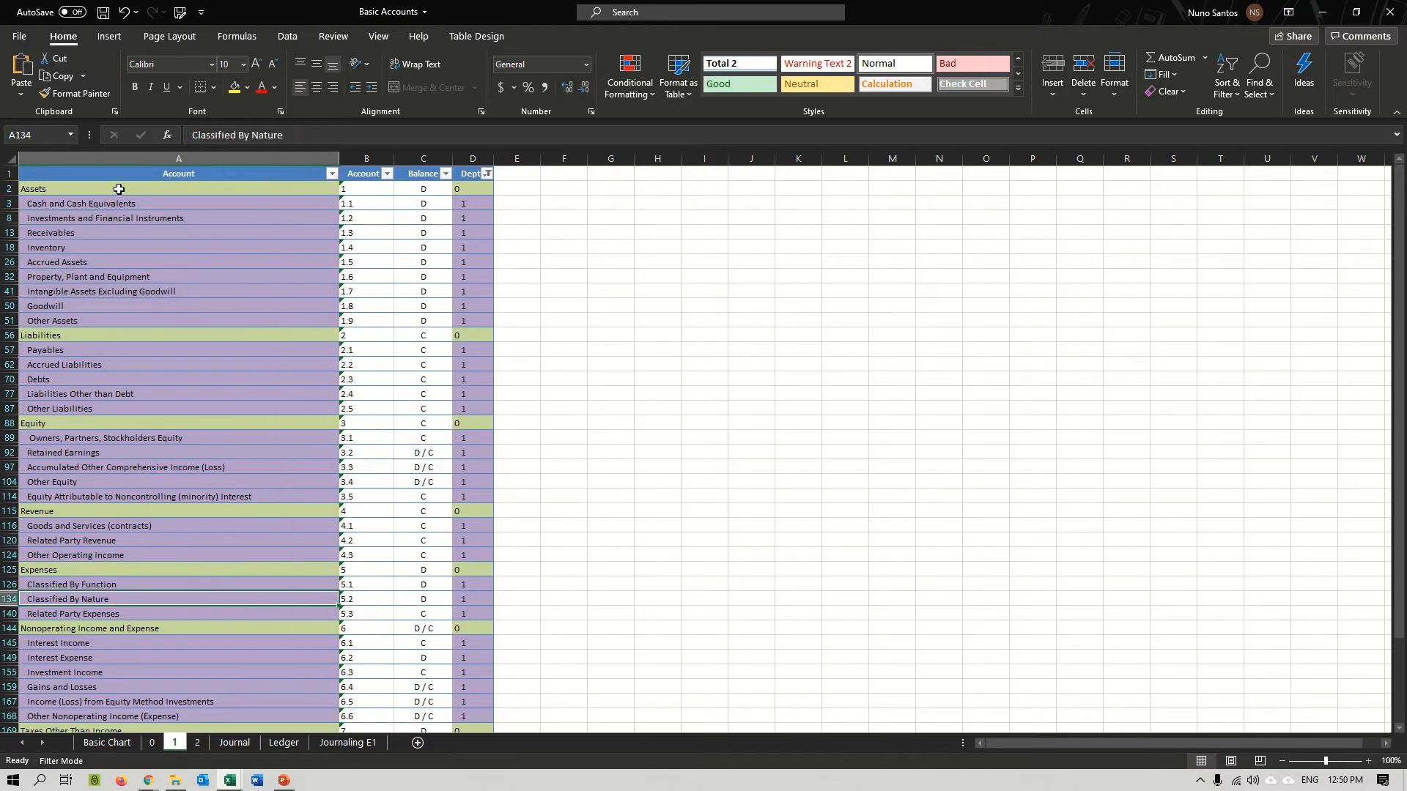
click(228, 206)
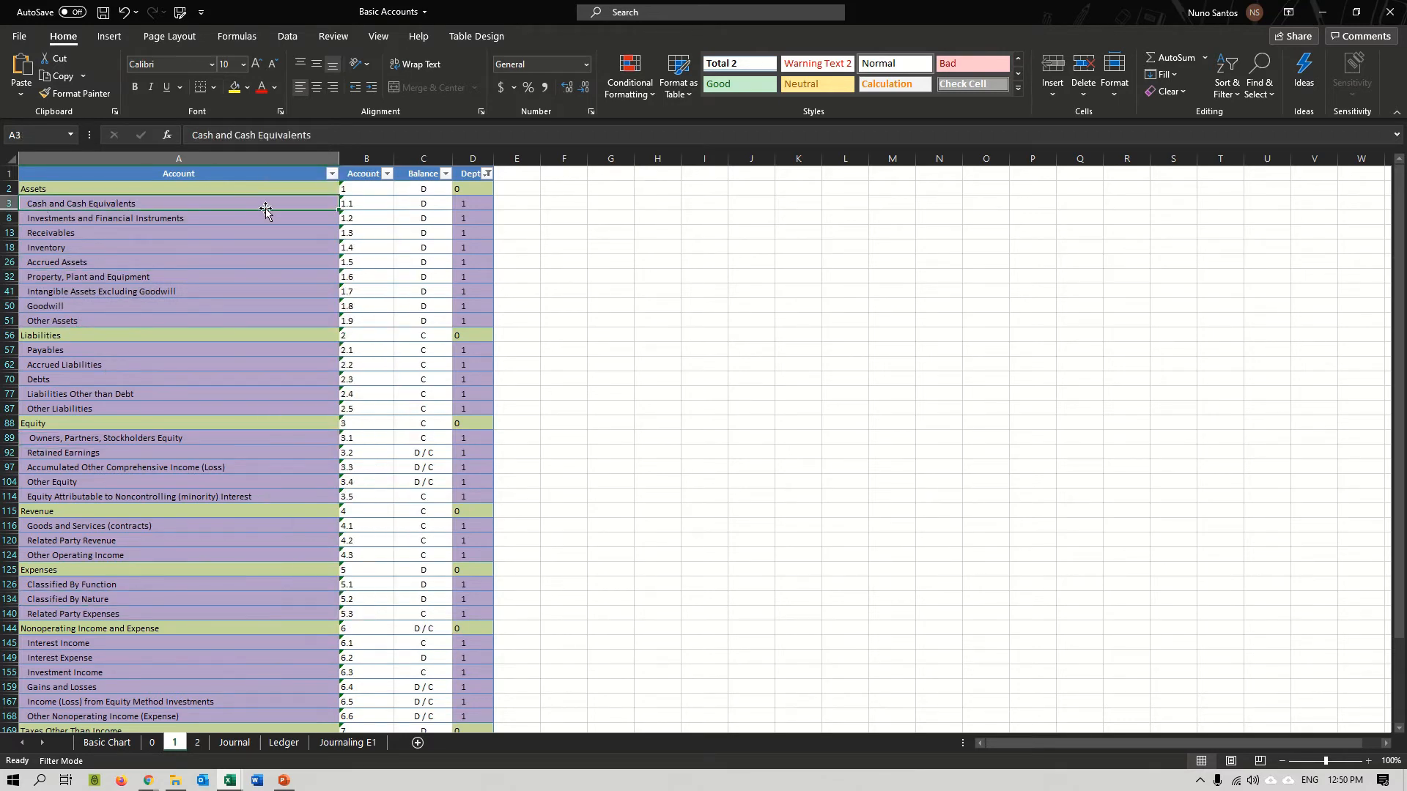
Examine the number of Cash and Cash Equivalents and its depth 2 accounts on sheet 2, and return to the Basic Chart sheet.
click(369, 205)
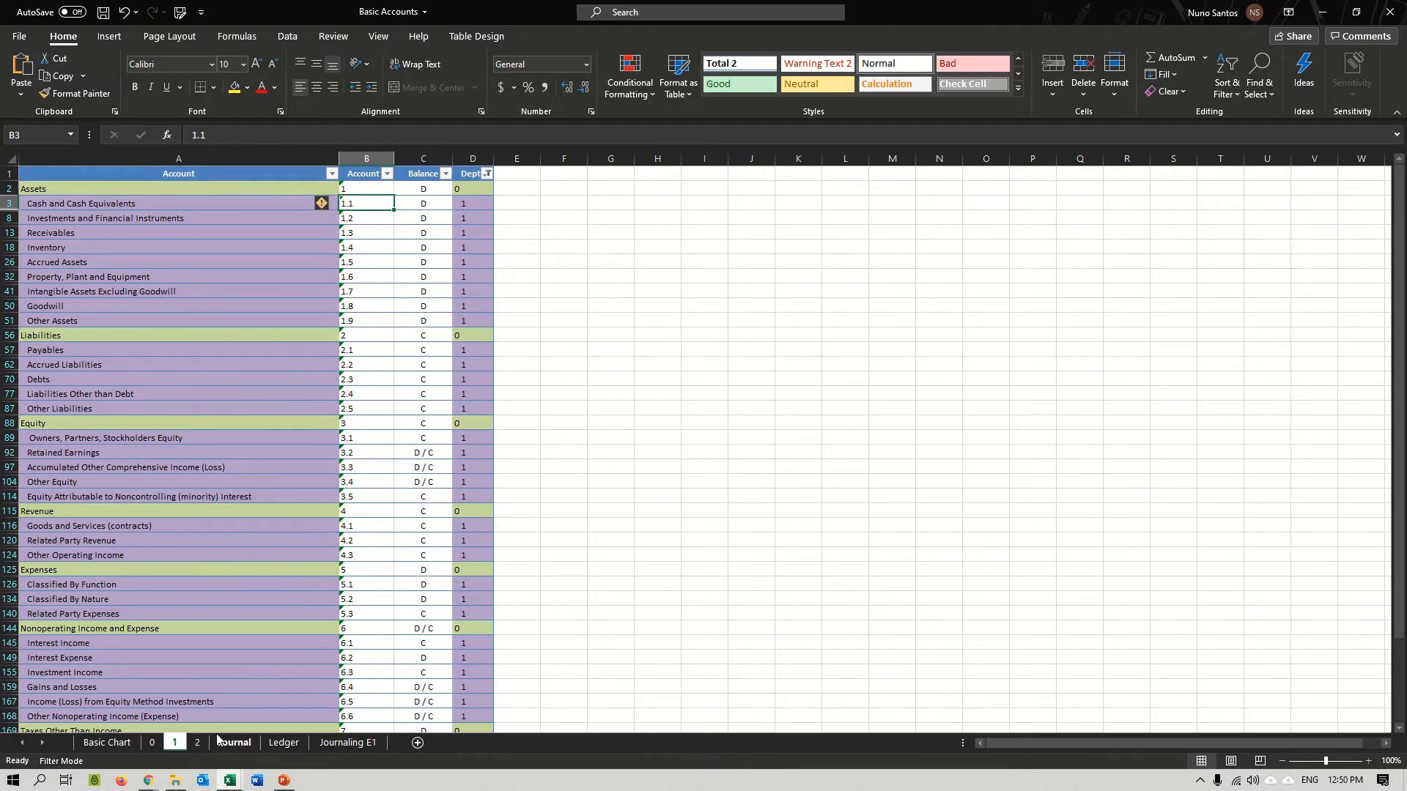
click(197, 742)
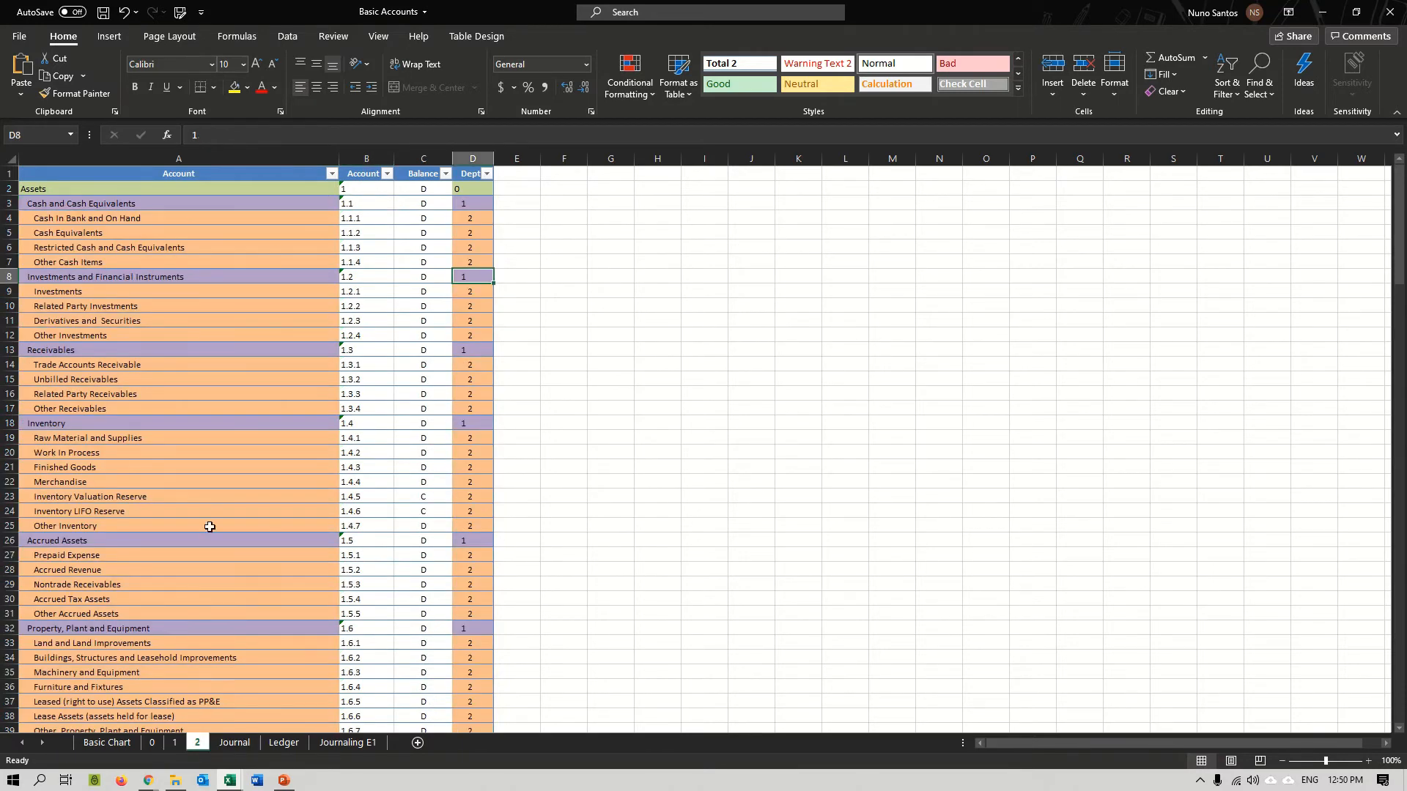
click(361, 206)
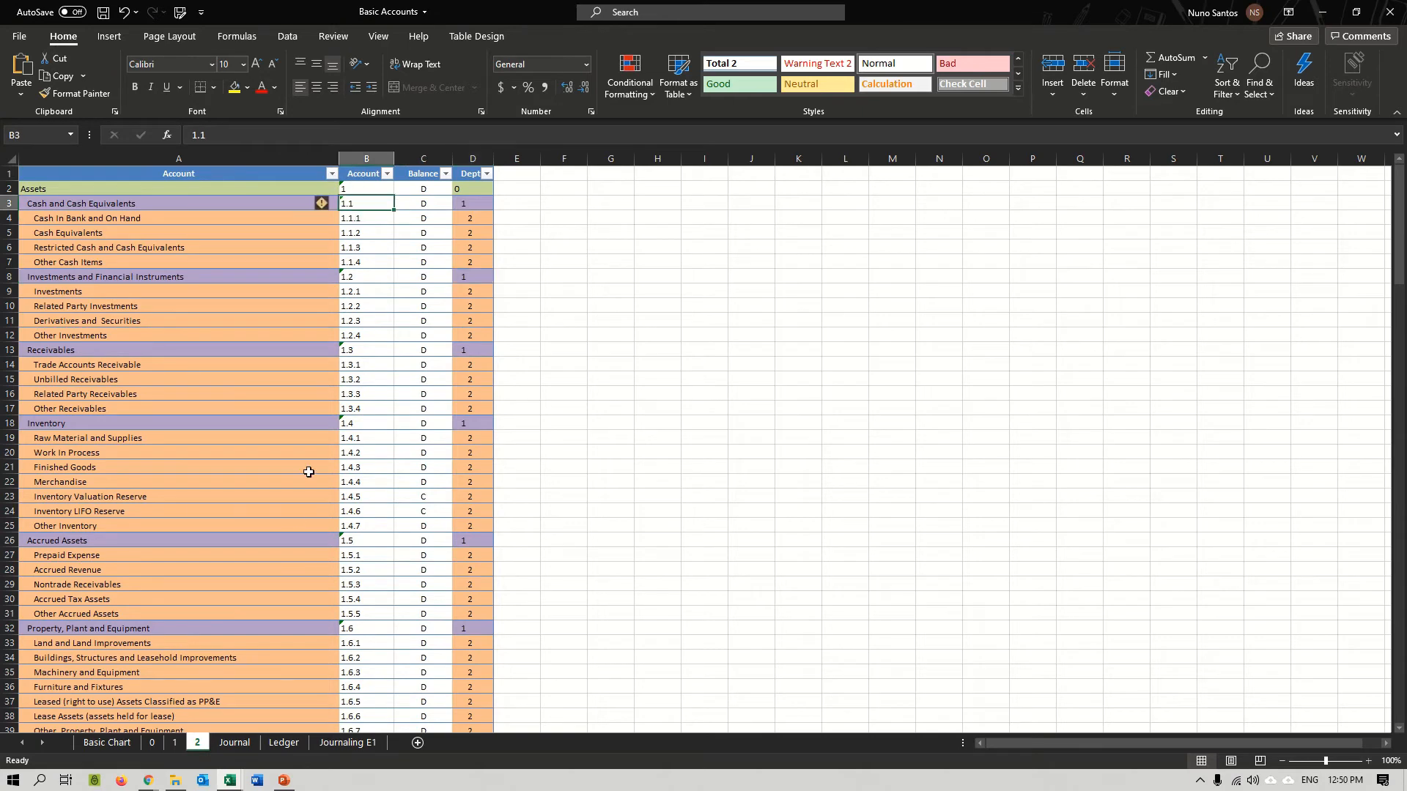
drag(380, 218, 232, 251)
drag(347, 262, 150, 220)
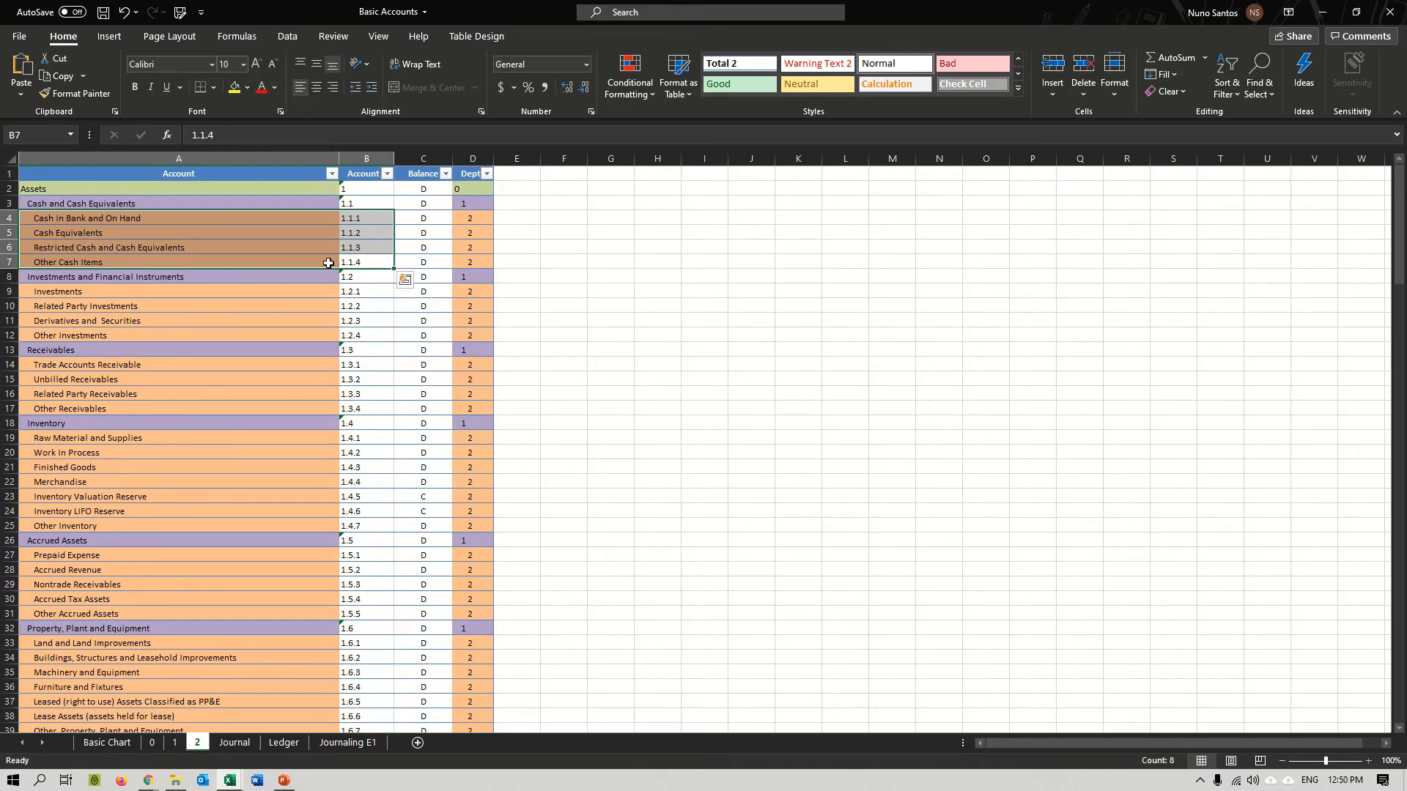
click(49, 218)
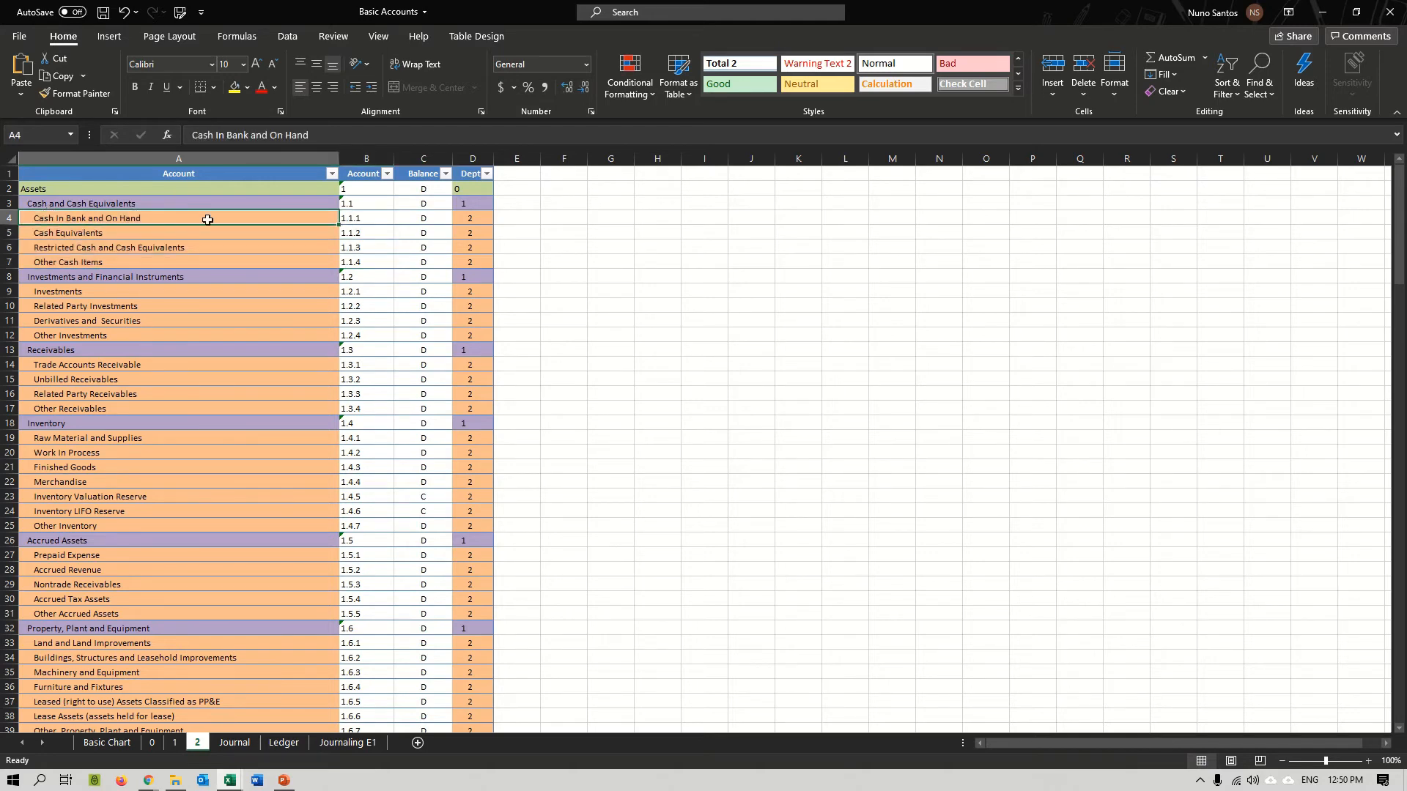
click(358, 218)
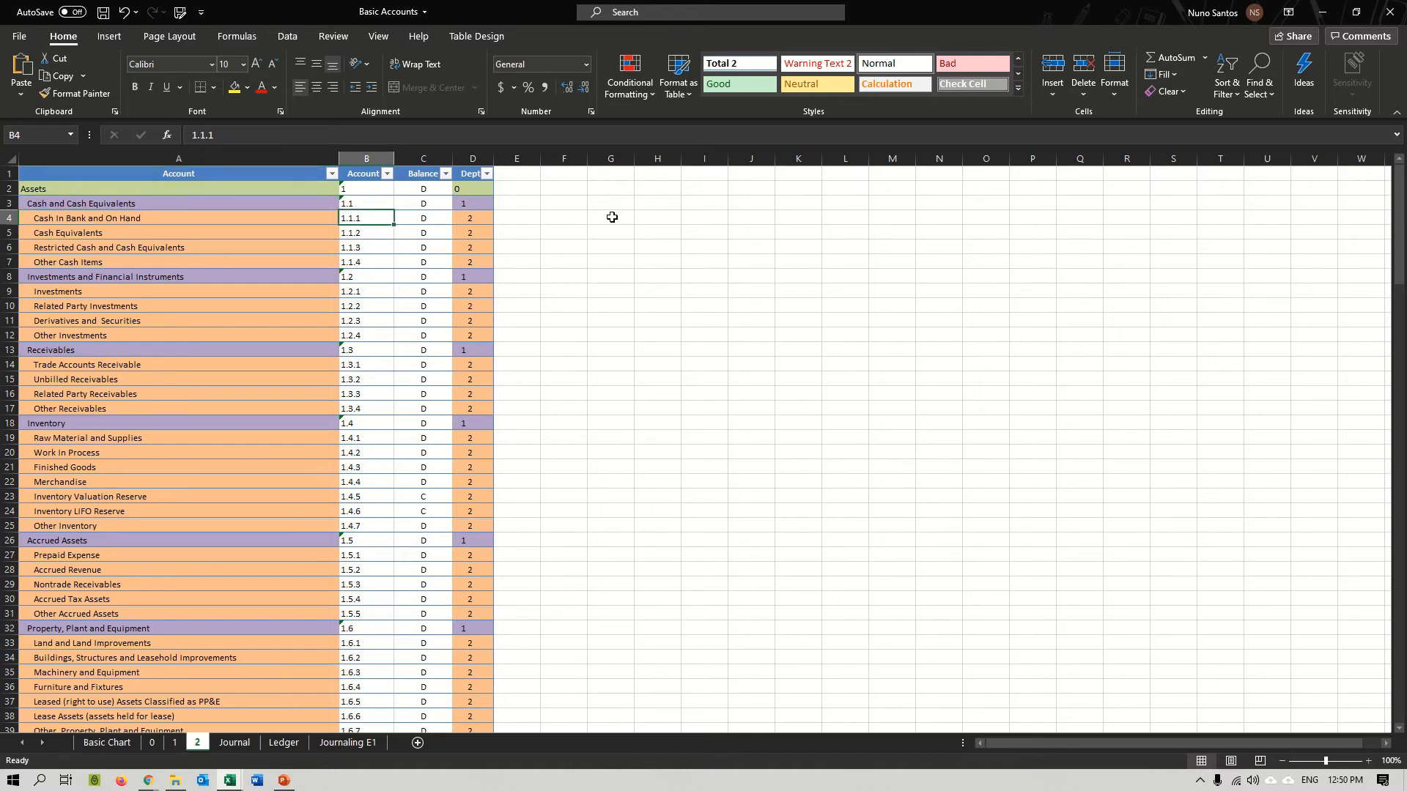
click(152, 742)
click(107, 743)
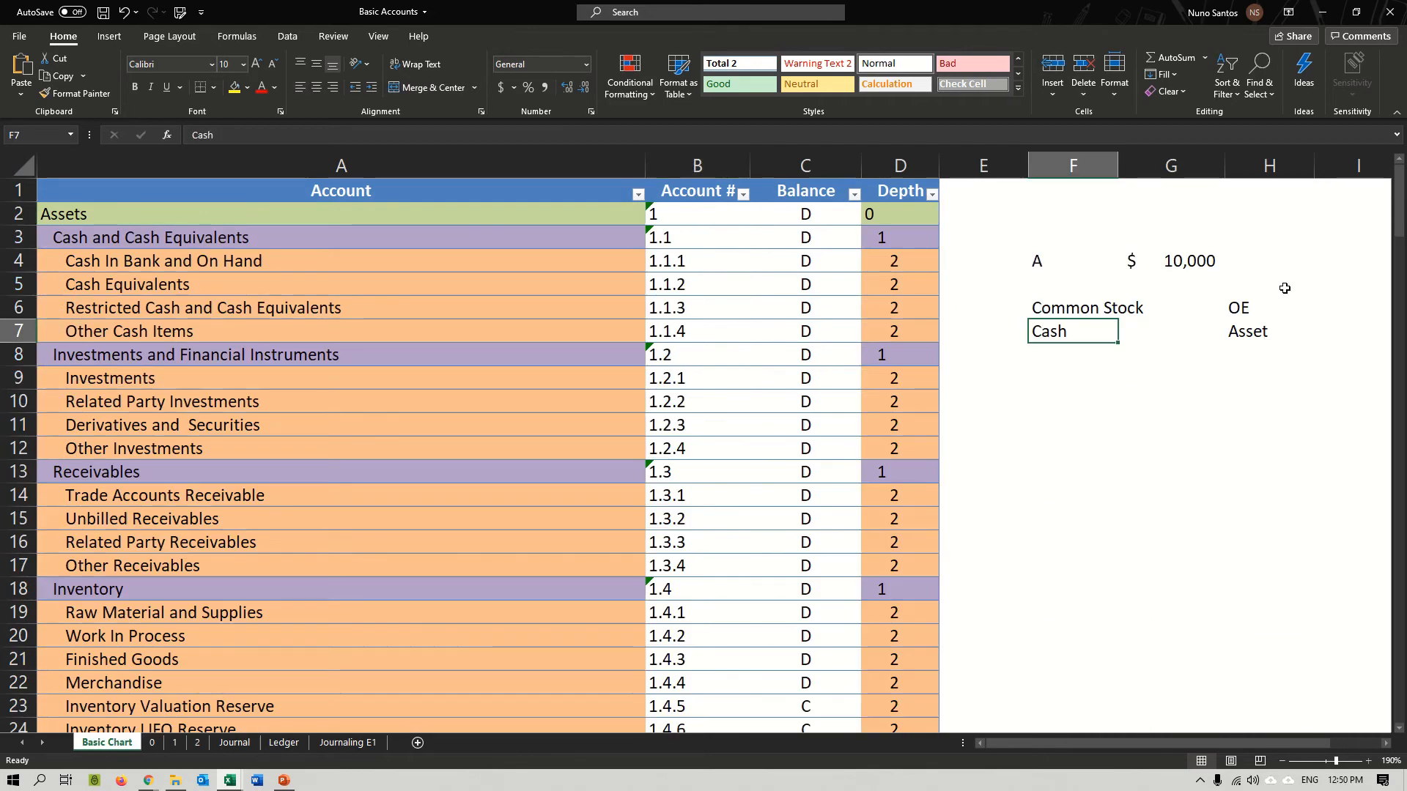
Try entering account number 1.1.1 in cell E7 beside Cash, and undo the automatic table expansion.
key(Left)
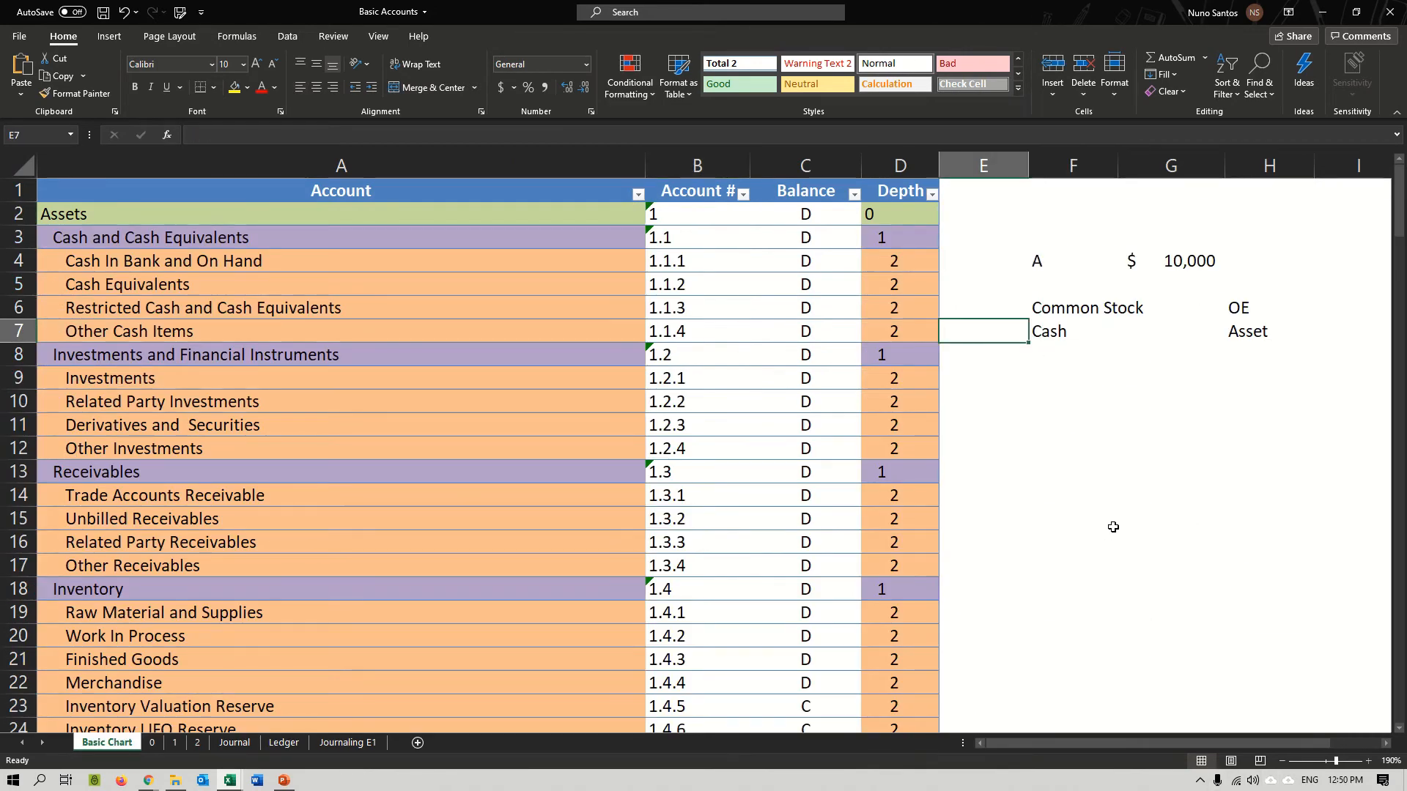
text(1.1.1)
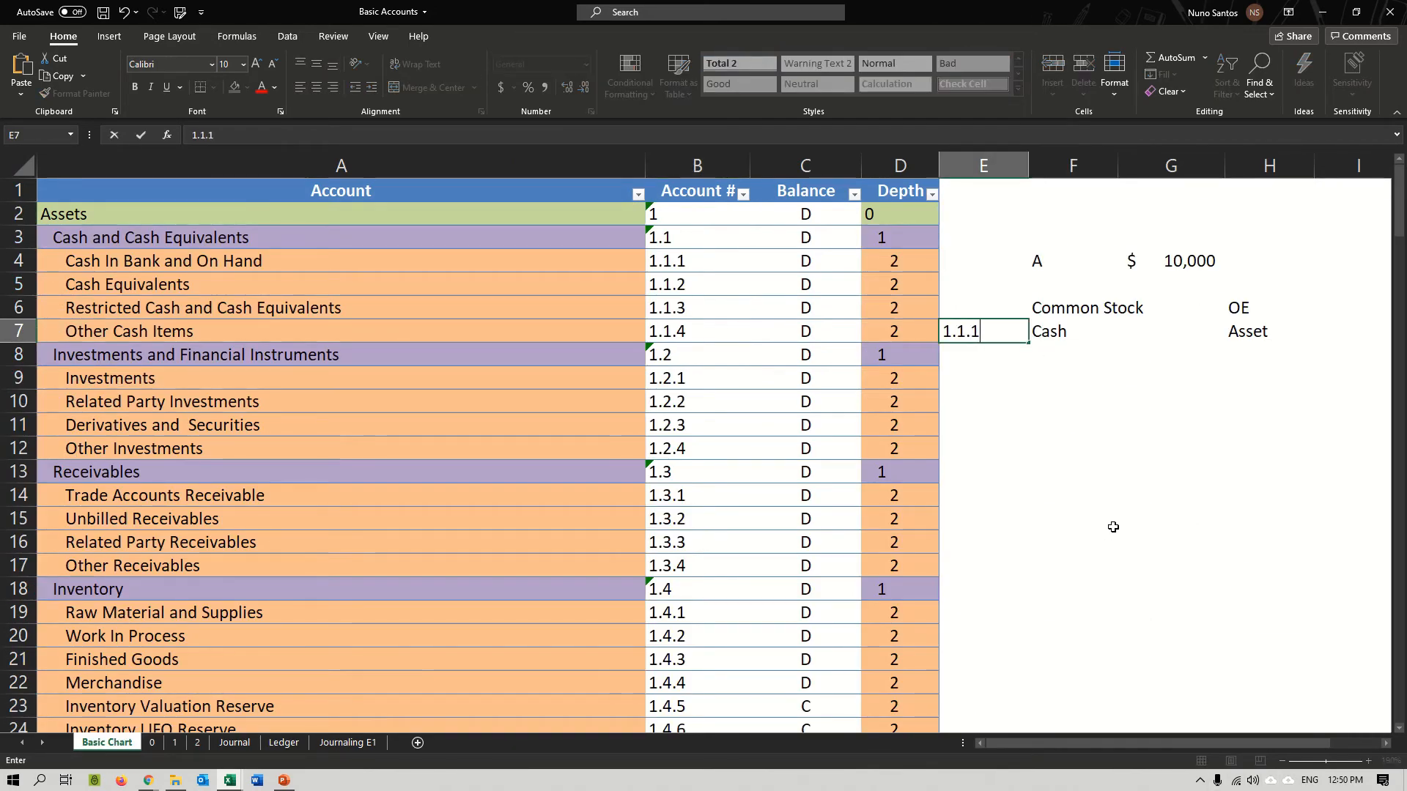
key(Return)
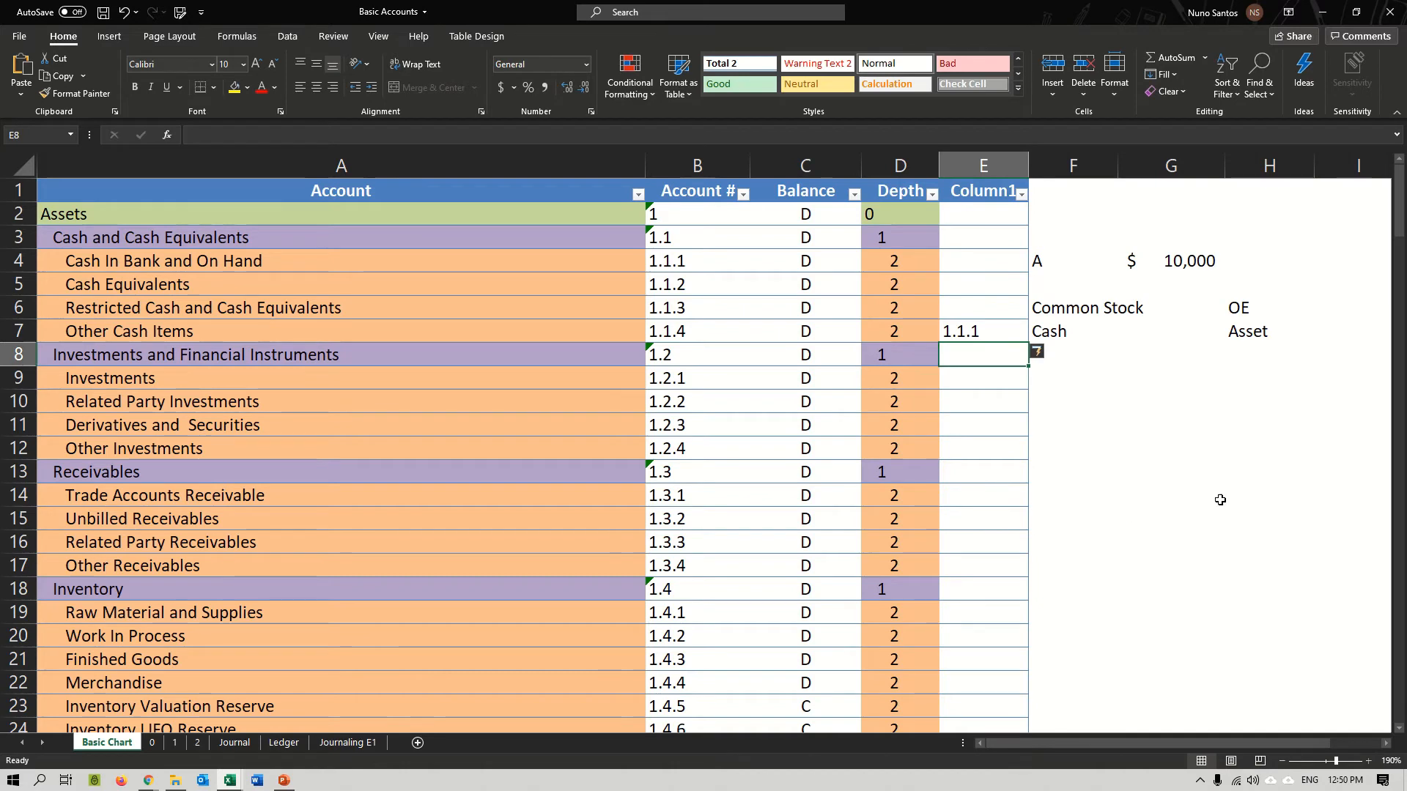
key(ctrl+z)
Enter account number 1.1.1 for Cash in cell G7, and clear cell E7.
click(1221, 337)
text(1.1.1)
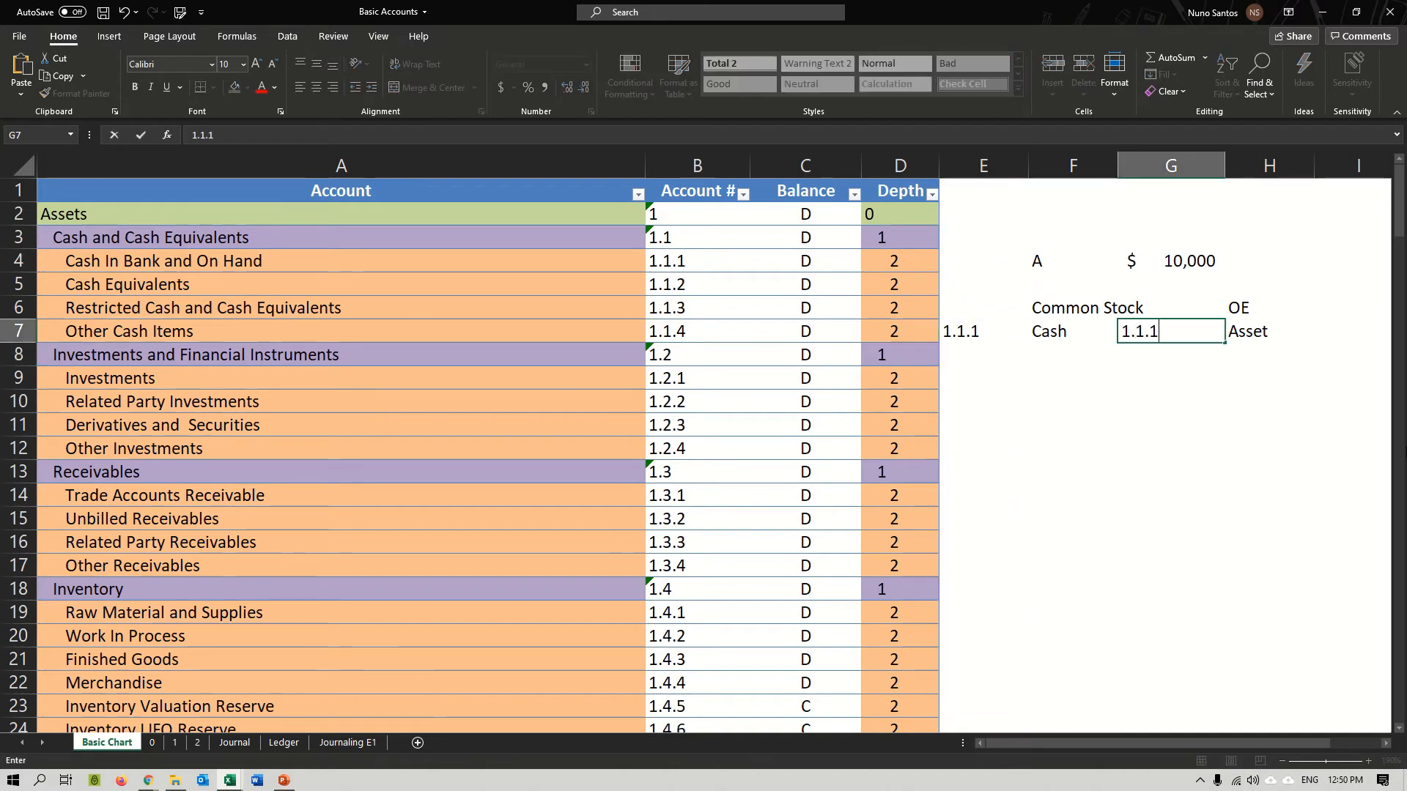
key(Return)
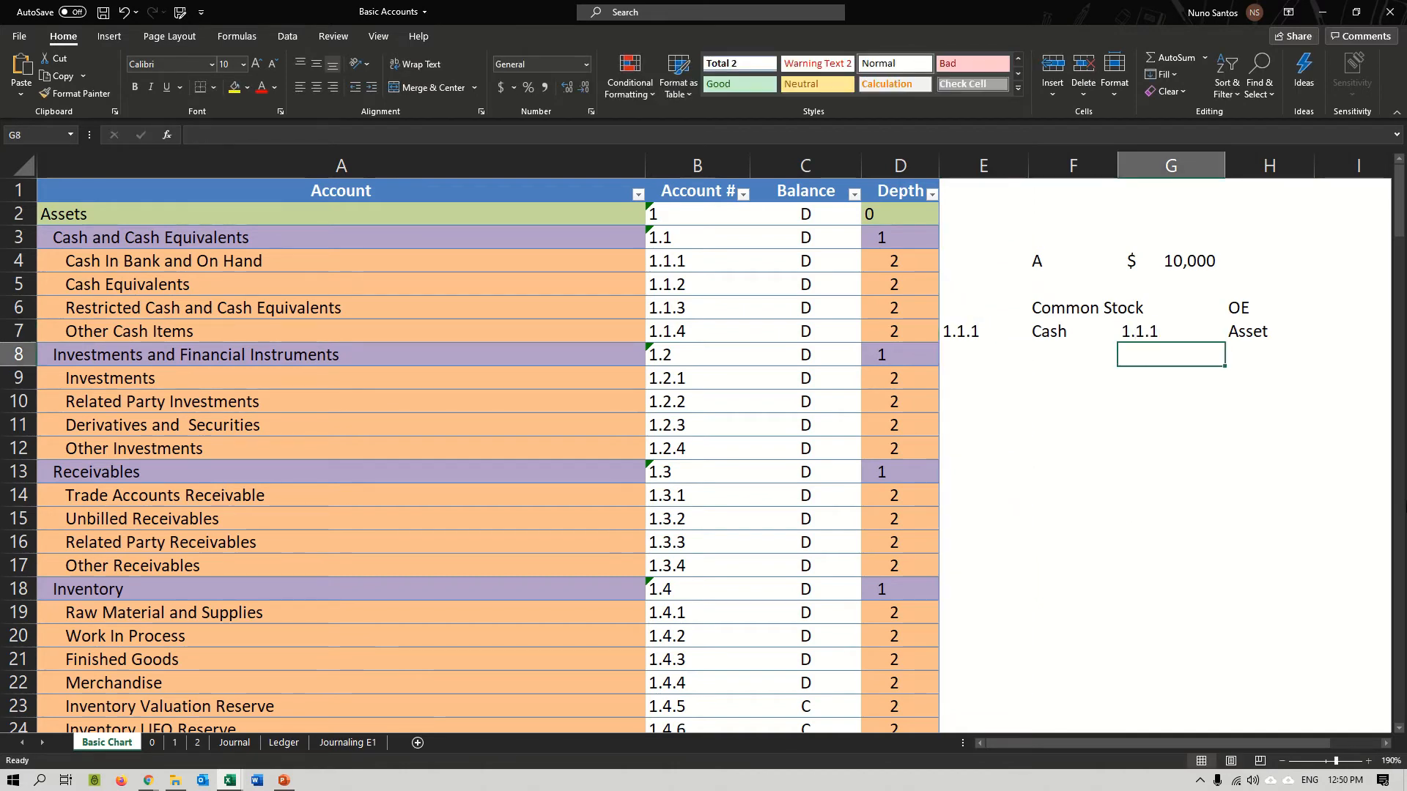
click(978, 324)
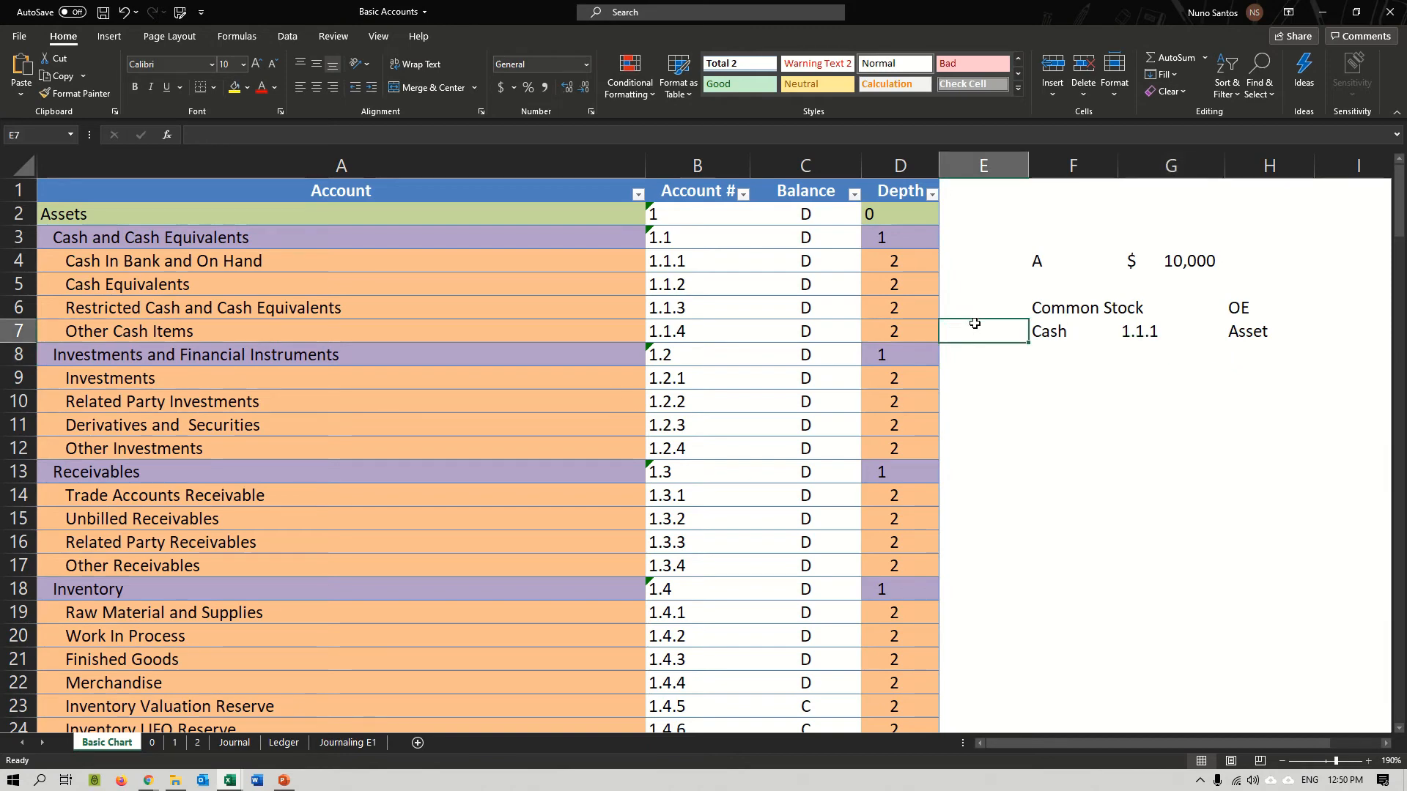
Review the top-level accounts on sheet 0 for the Common Stock entry, especially Equity and its account number.
click(1068, 312)
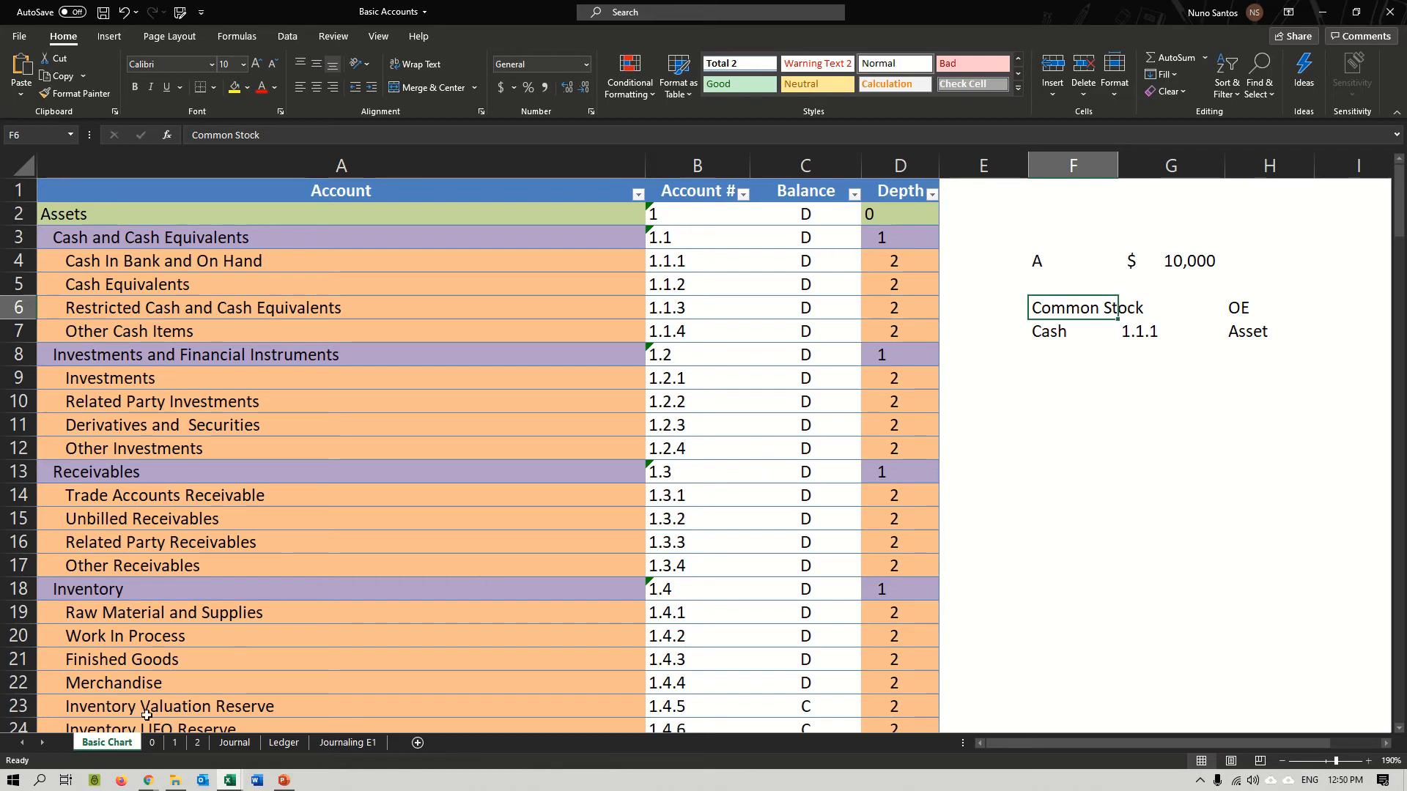
click(152, 742)
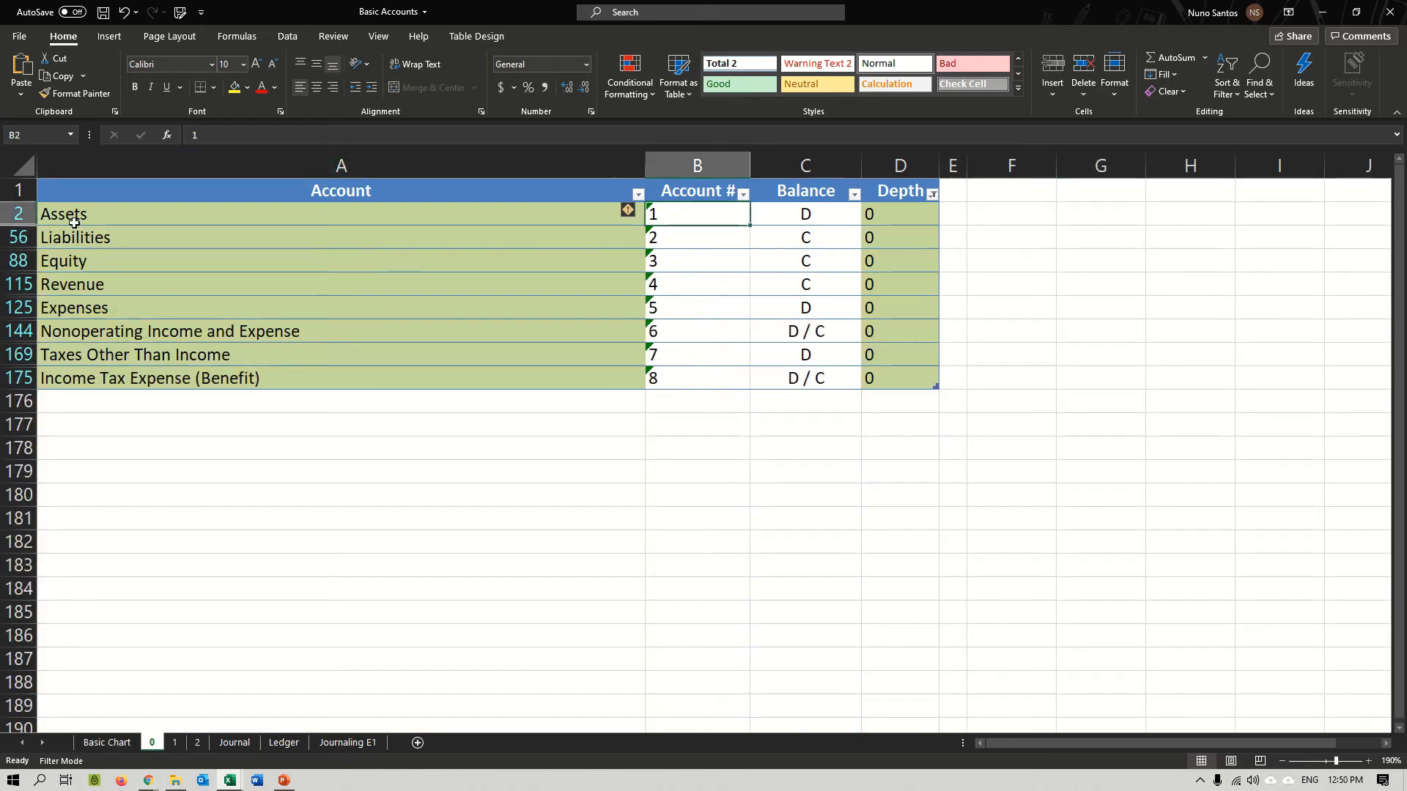
drag(74, 222, 80, 302)
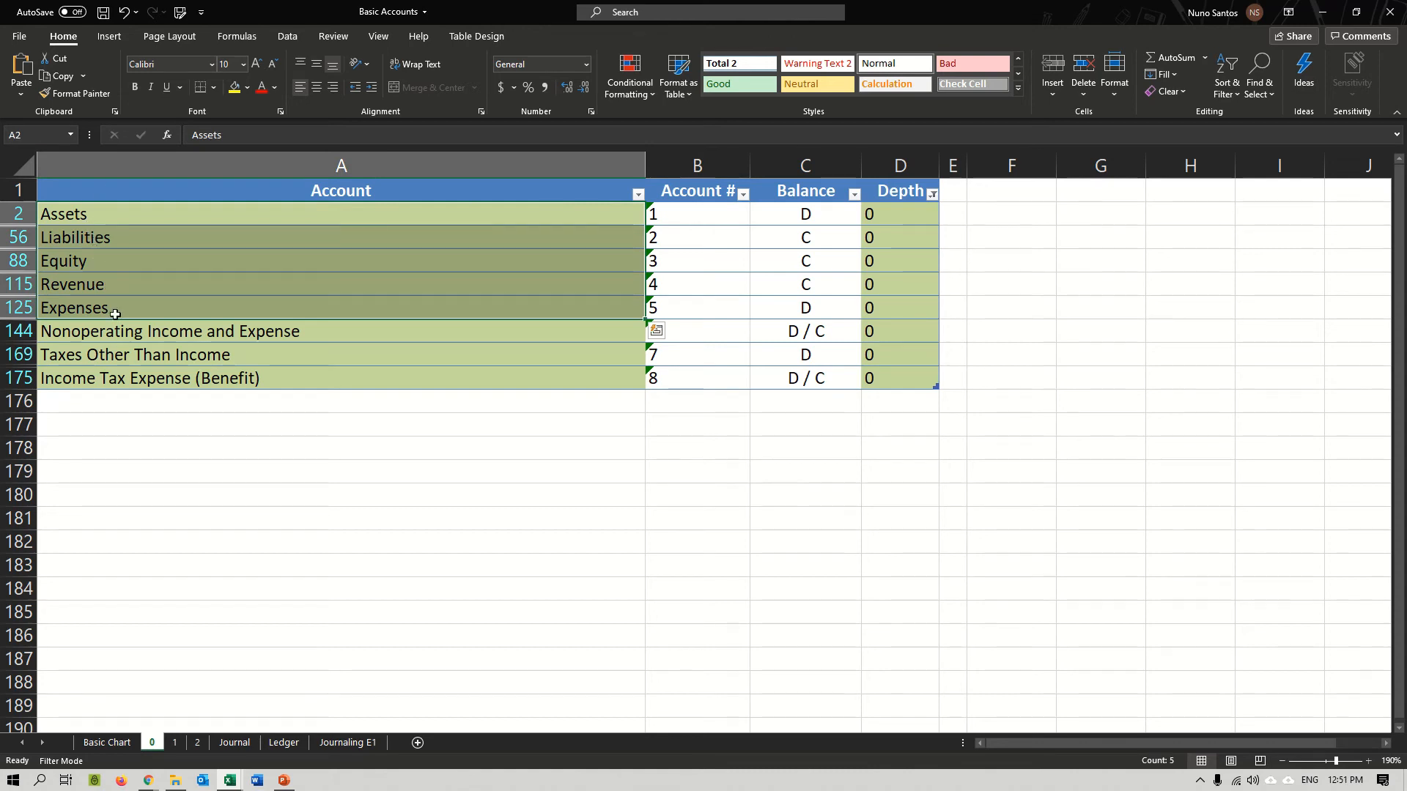
click(125, 257)
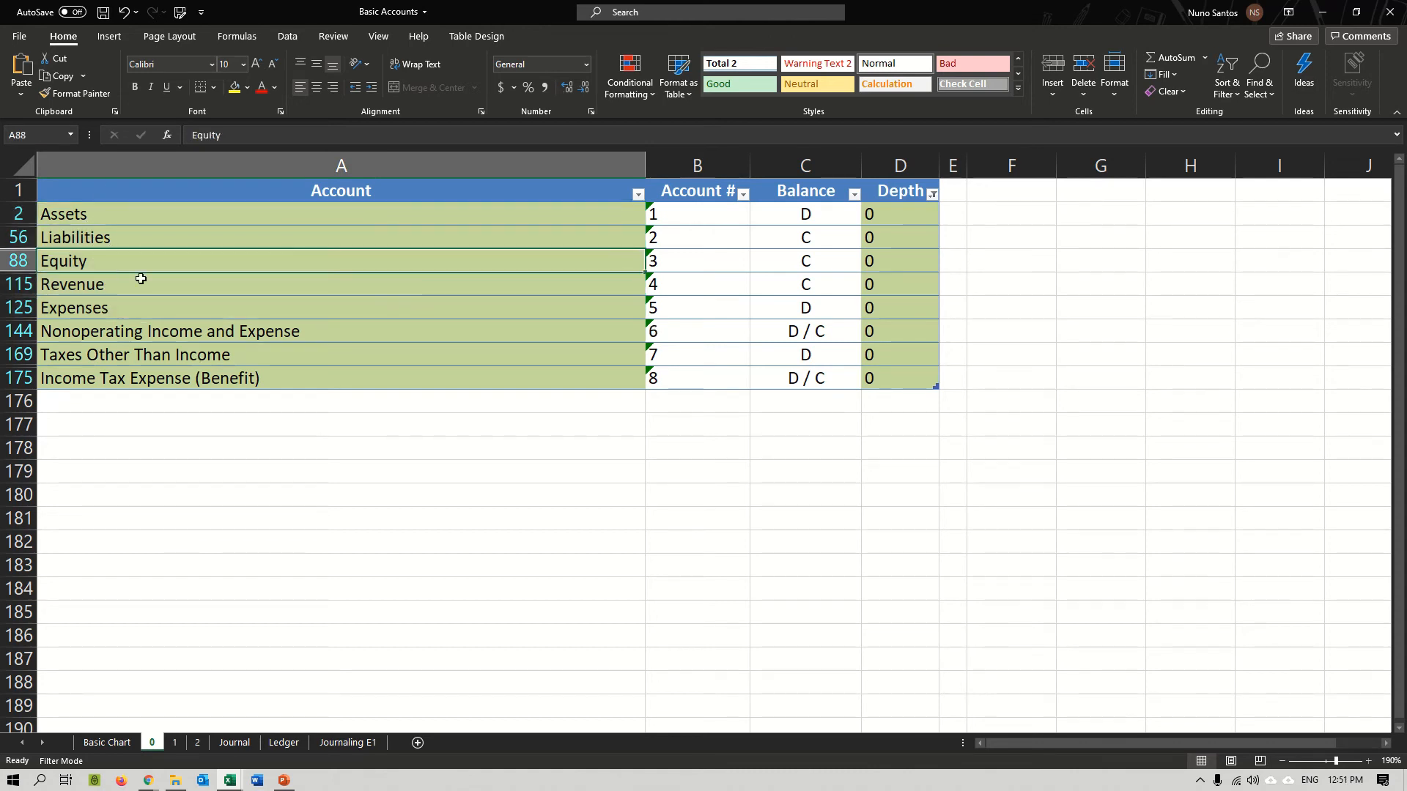
click(132, 469)
click(92, 262)
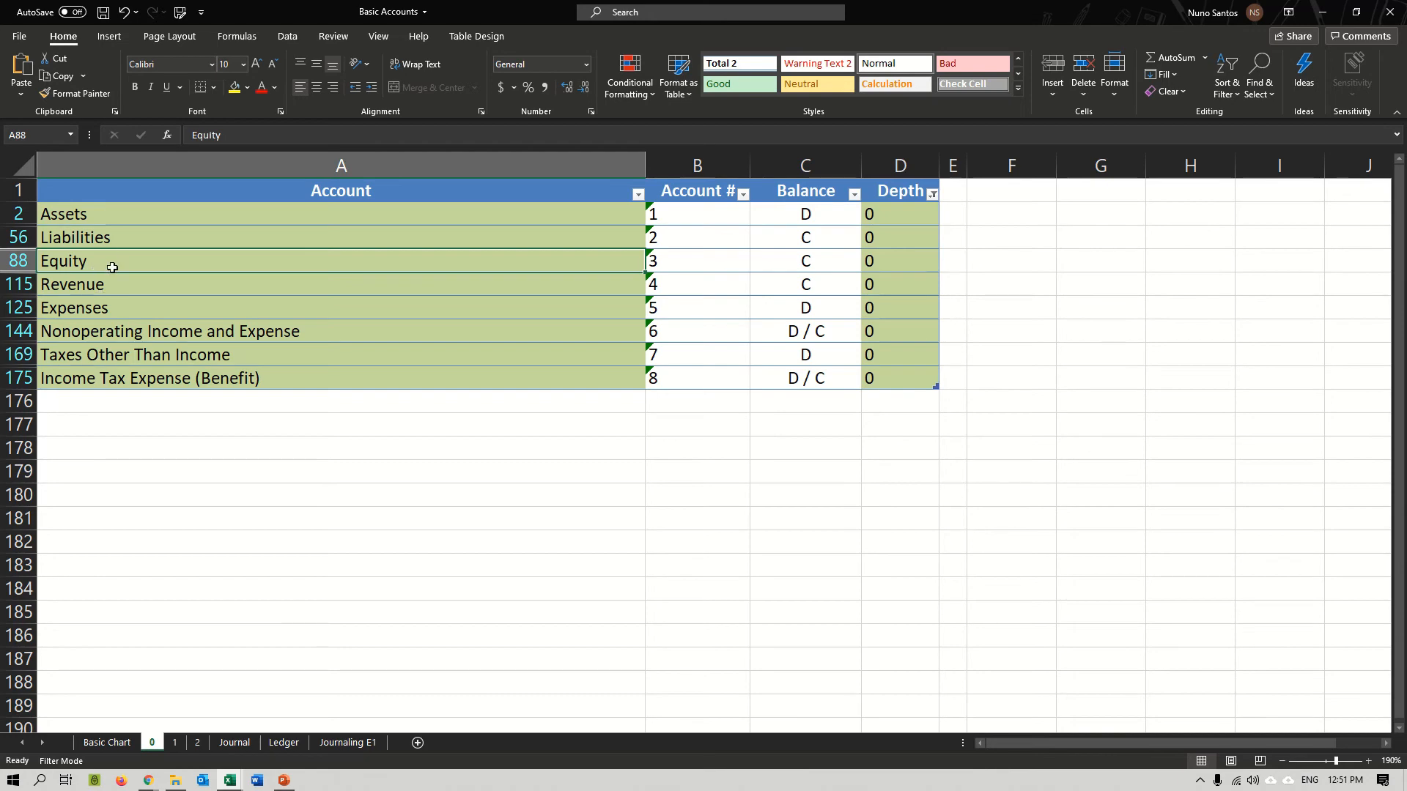
click(679, 258)
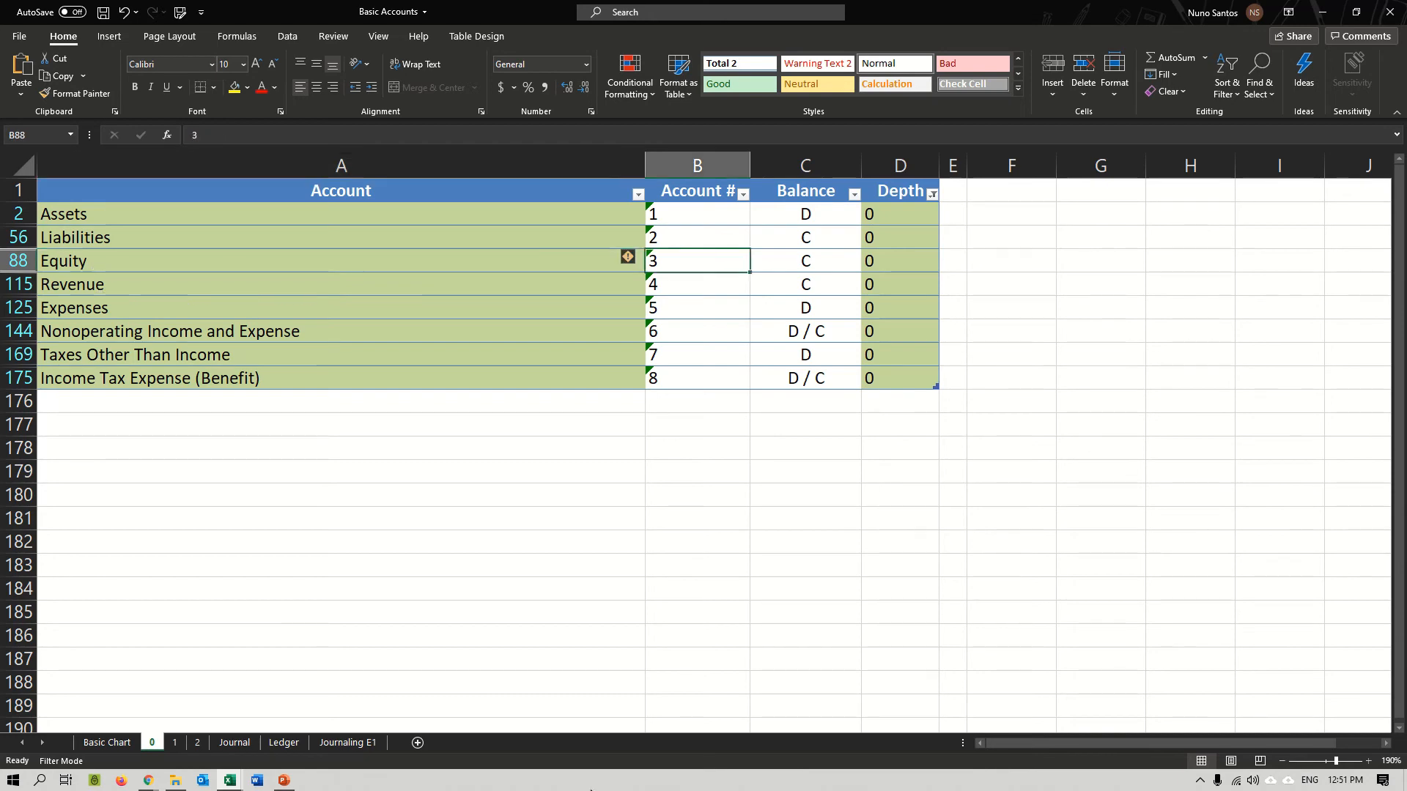
Examine the depth 1 accounts under Equity on sheet 1, especially the number of Owners, Partners, Stockholders Equity.
click(179, 742)
click(360, 425)
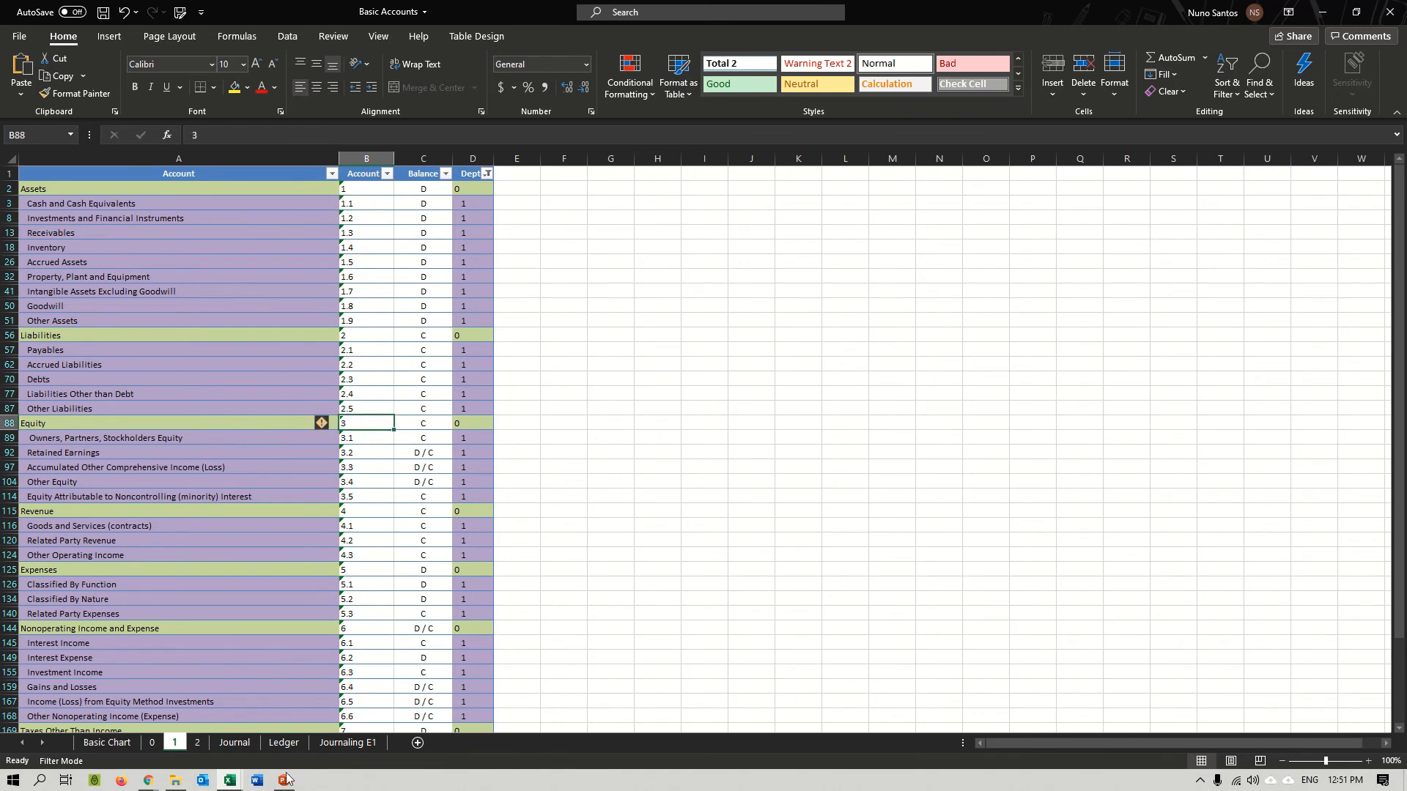
drag(103, 443, 364, 494)
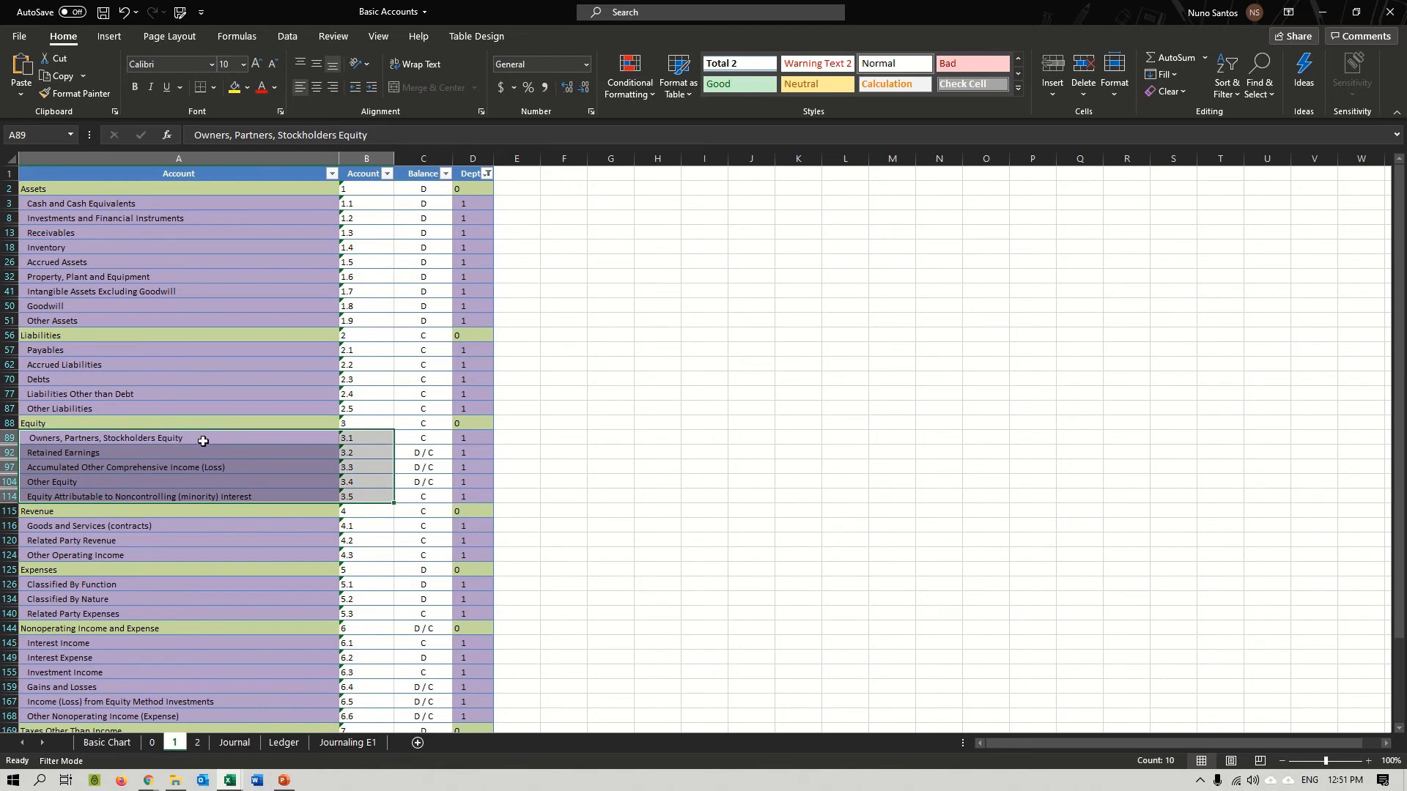
click(129, 453)
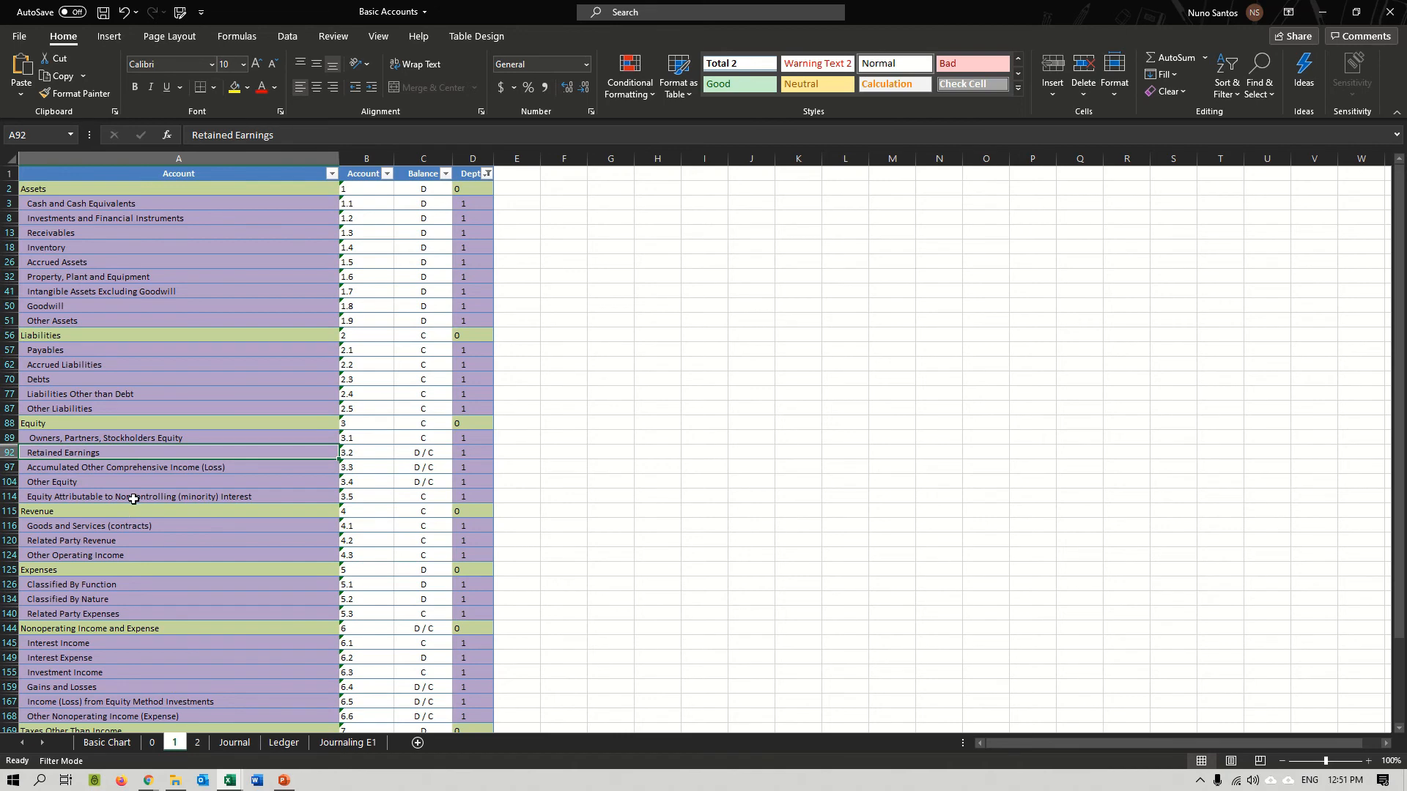
key(Down)
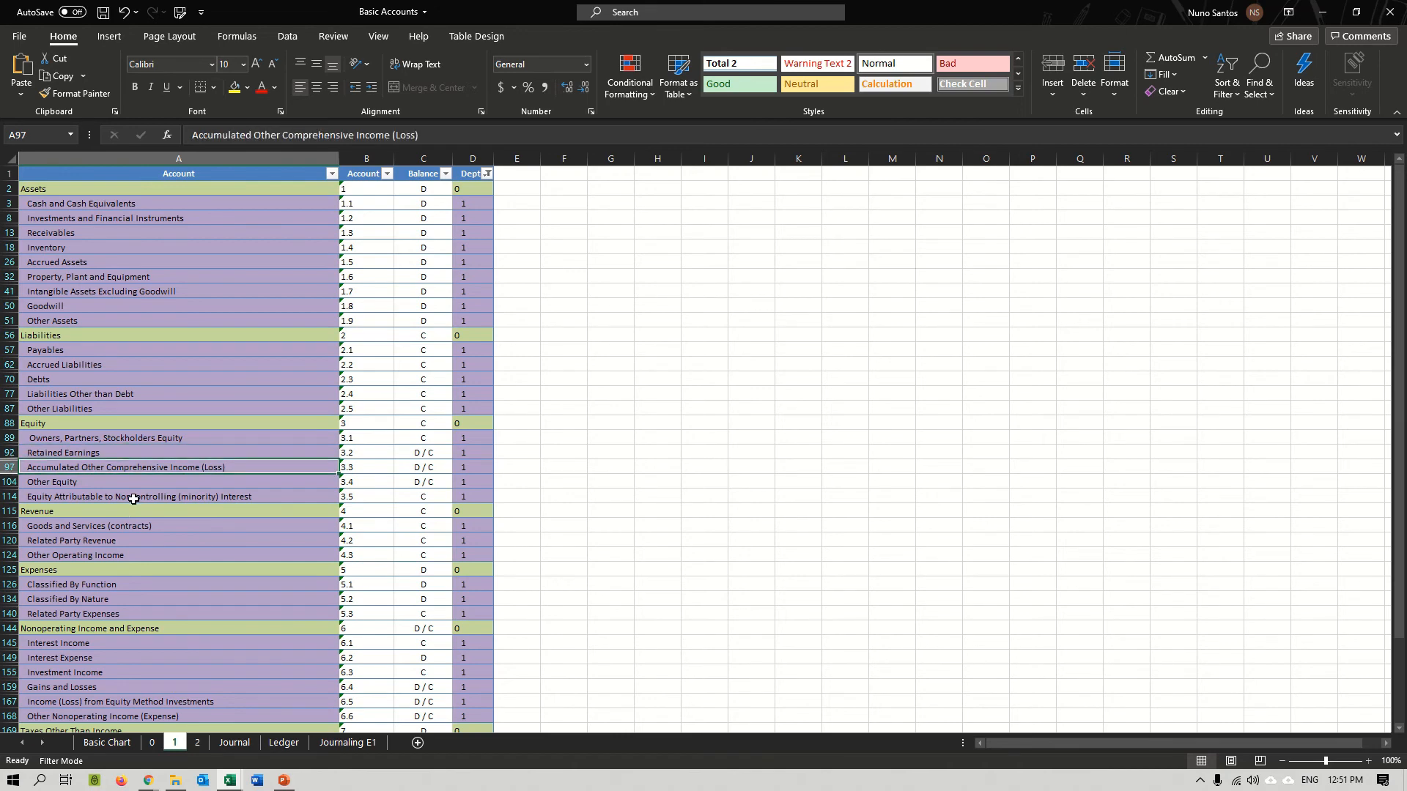
key(Down)
key(Down)
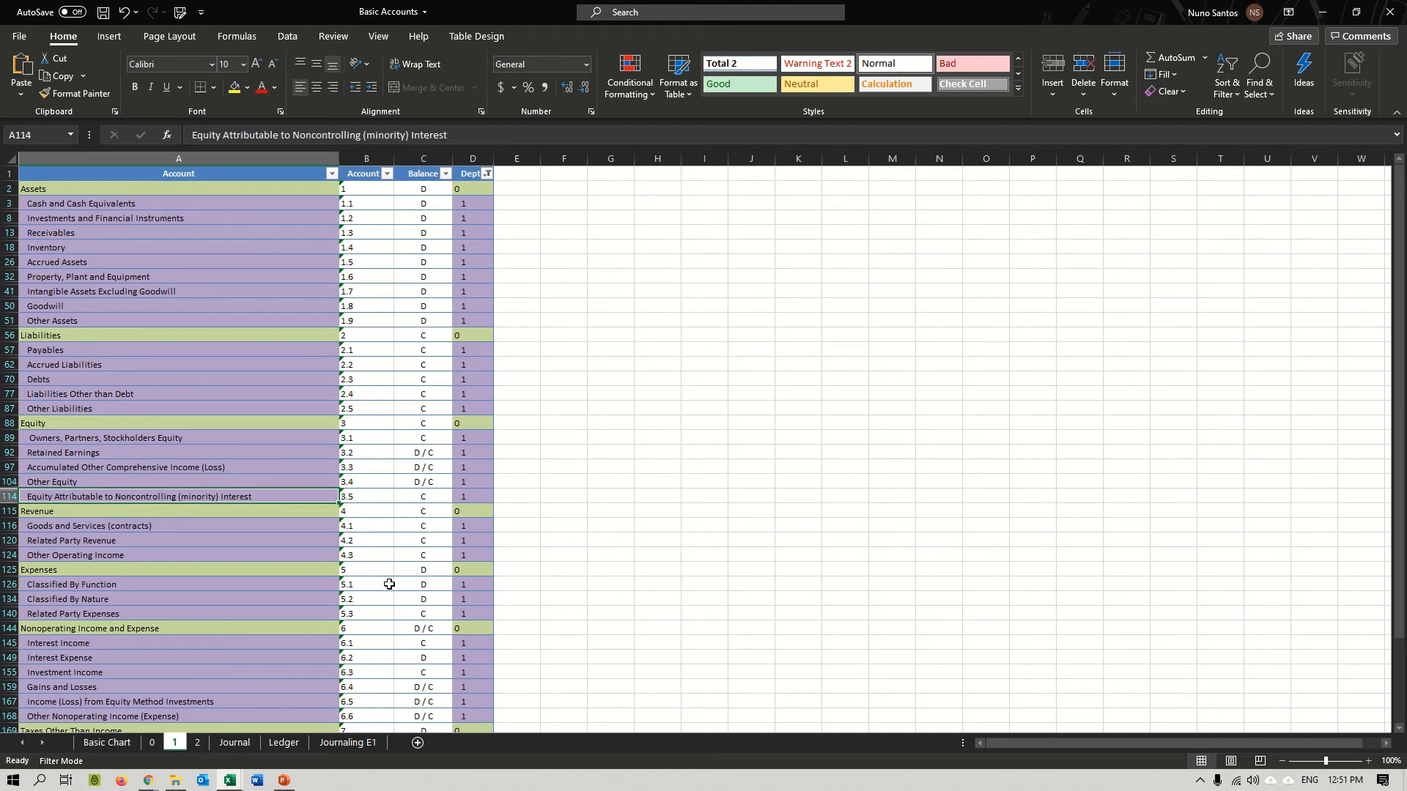
key(Up)
key(Up)
key(Up)
key(Up)
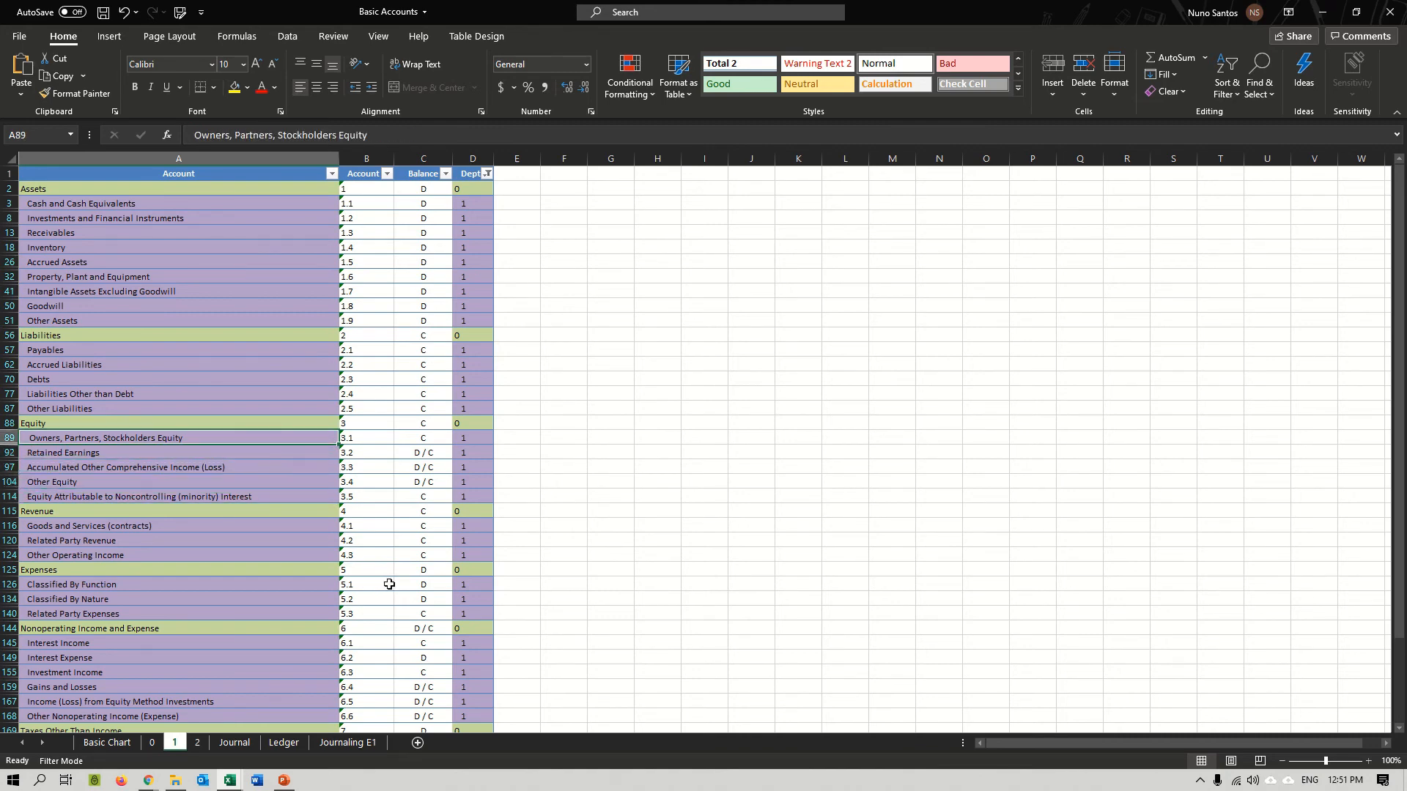
click(385, 441)
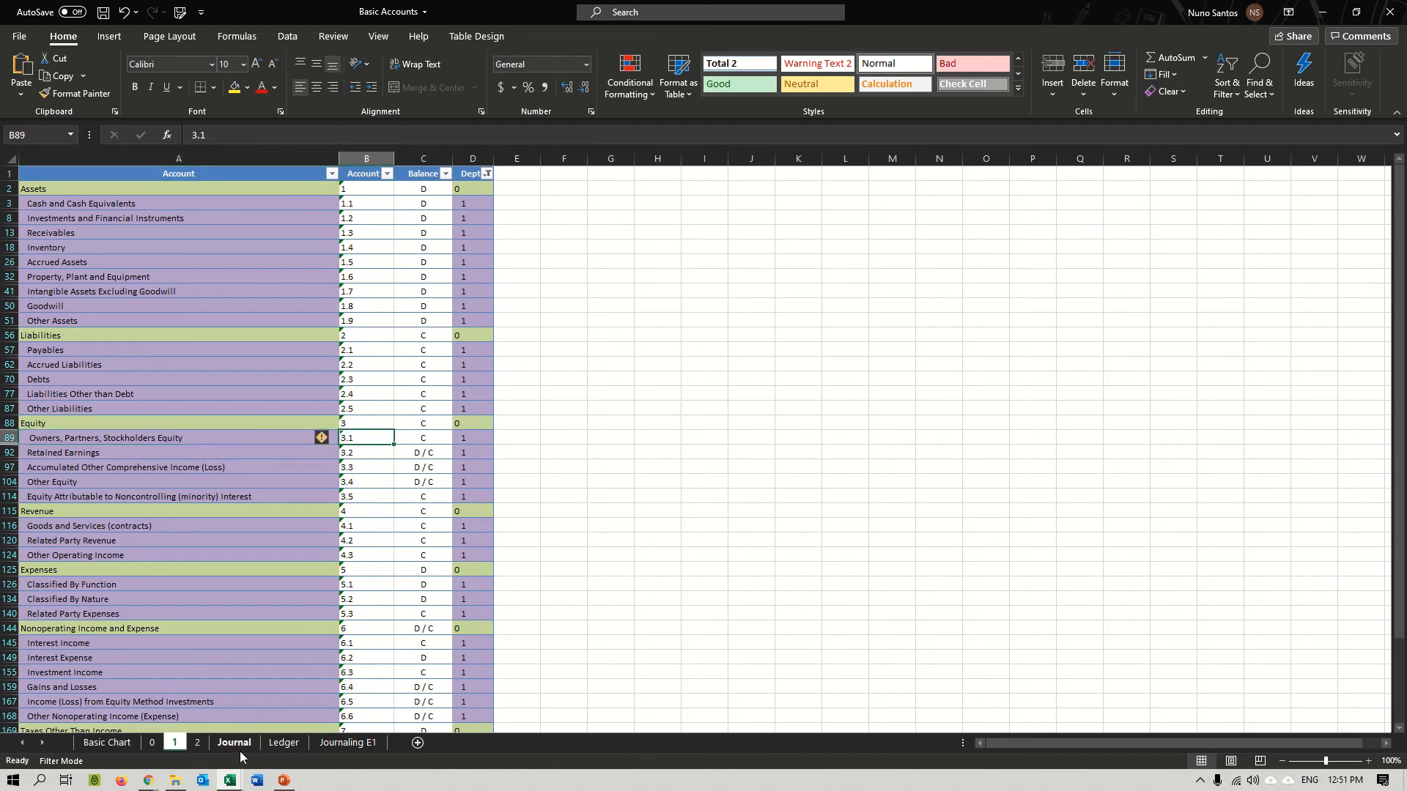
Find the depth 2 accounts under Owners, Partners, Stockholders Equity on sheet 2, and check the number of Common Equity, Stock.
click(197, 743)
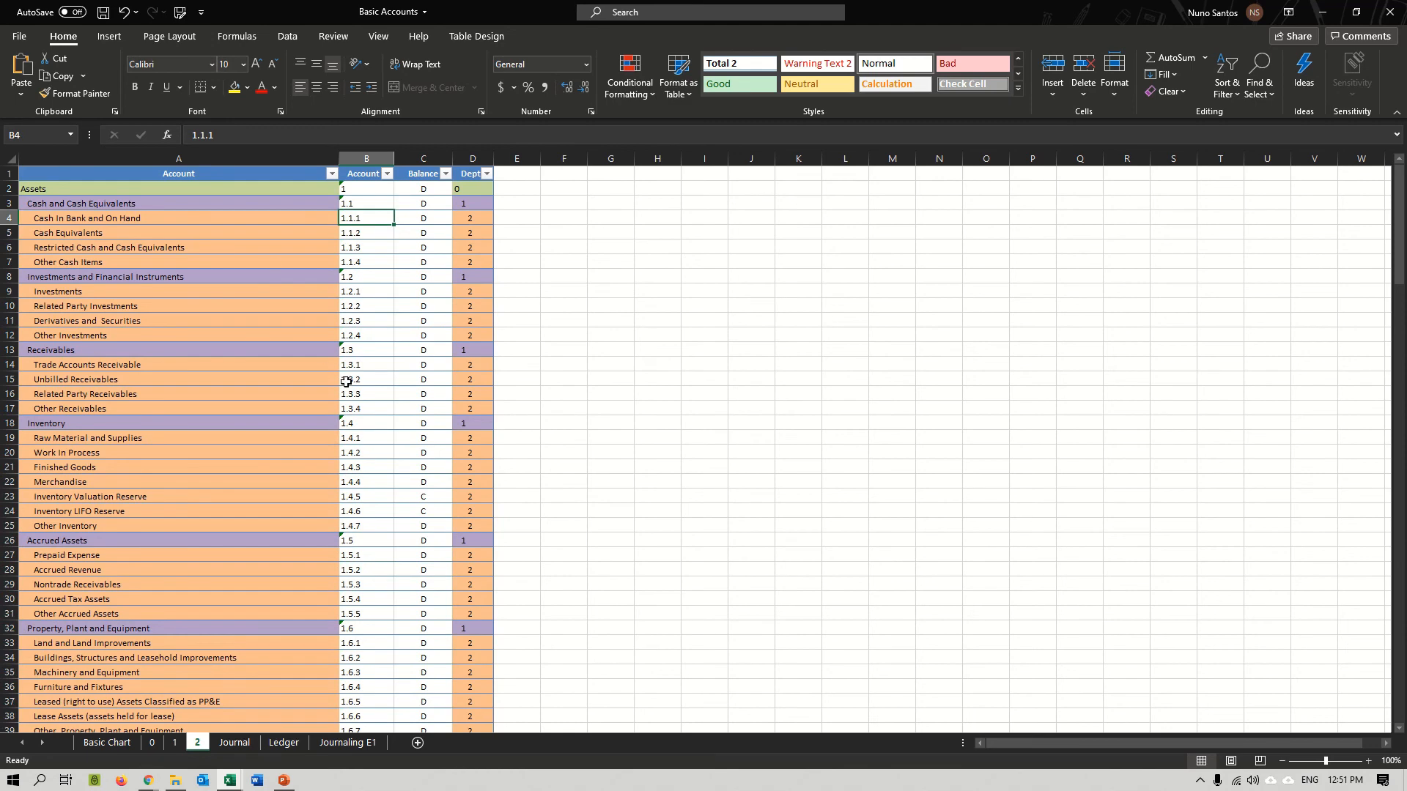
scroll(371, 462, down, 14)
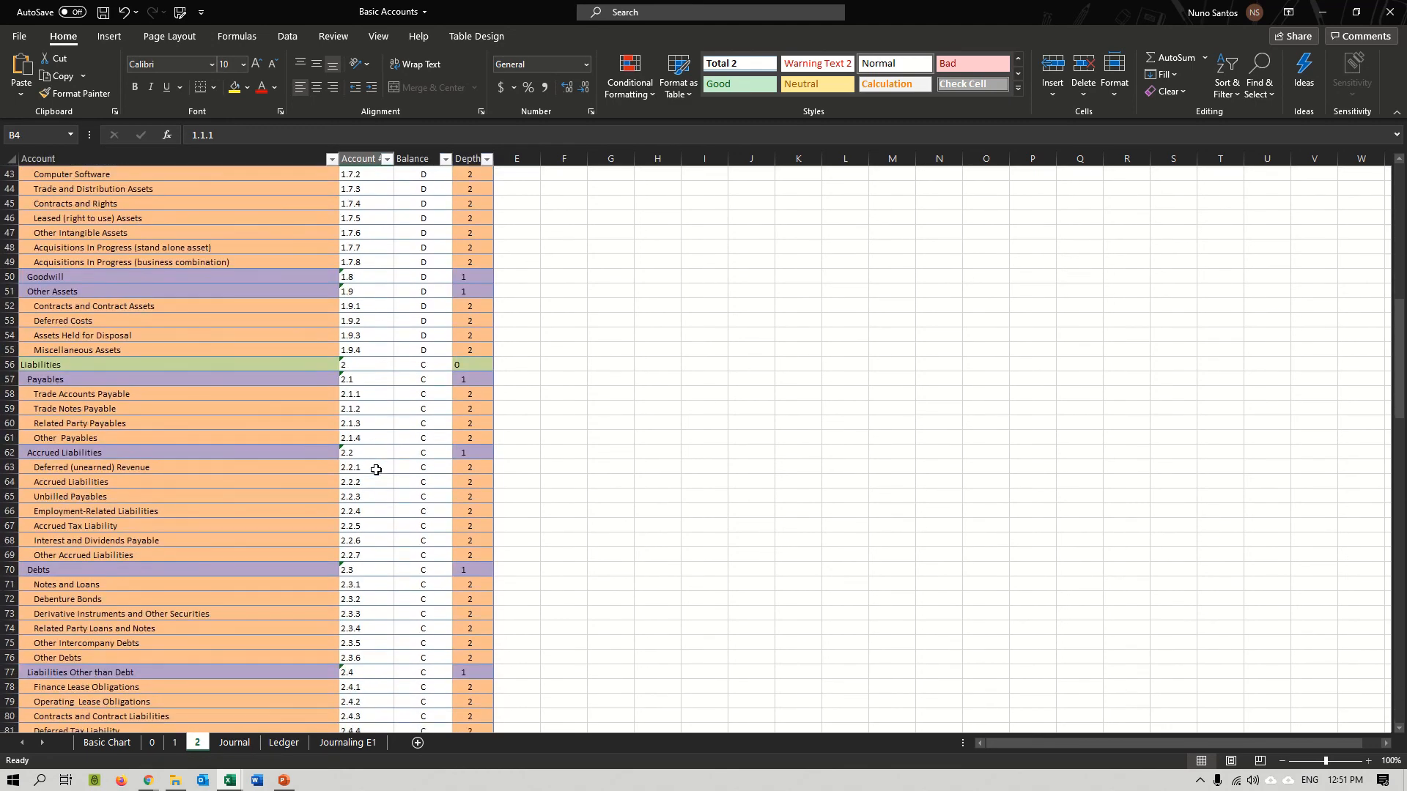
scroll(376, 470, down, 7)
click(369, 545)
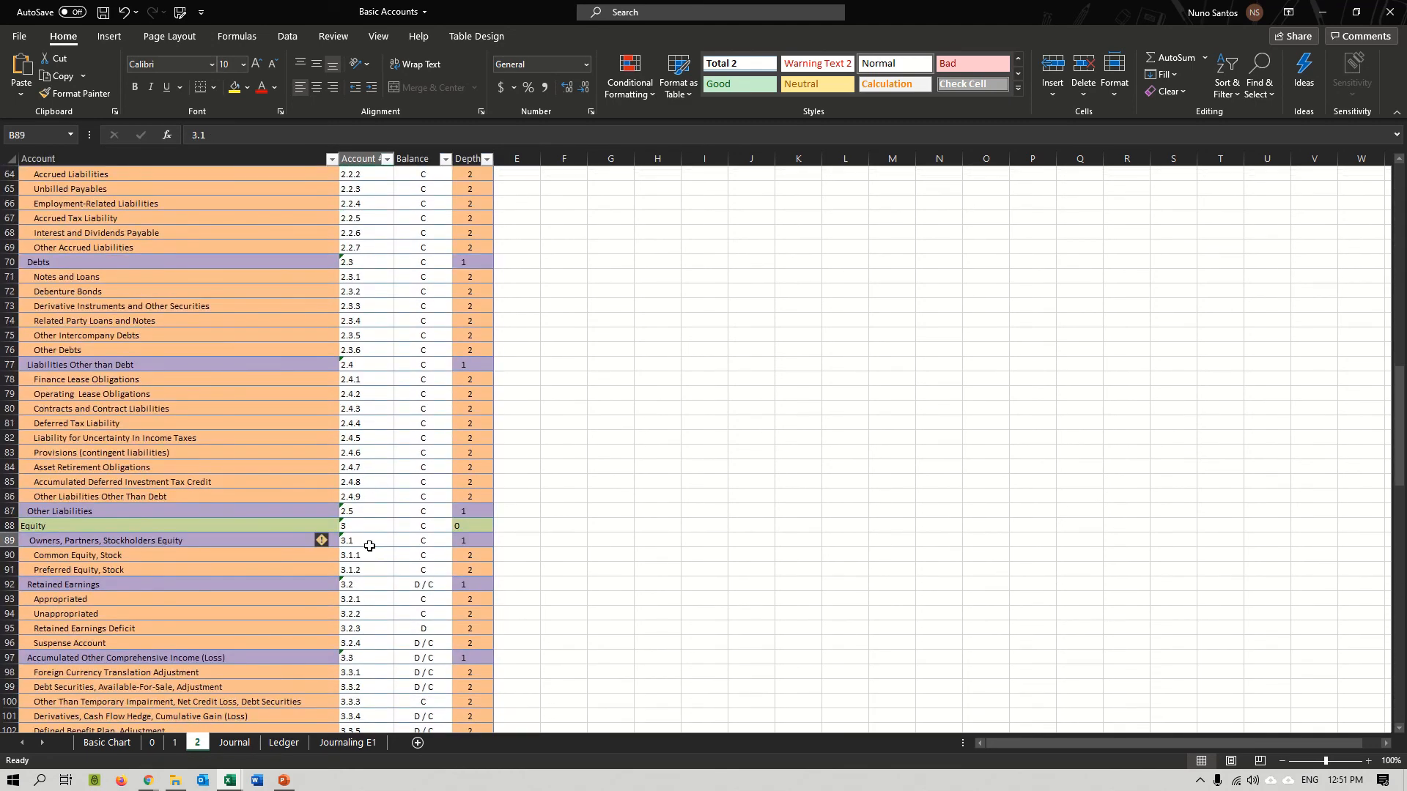
click(39, 557)
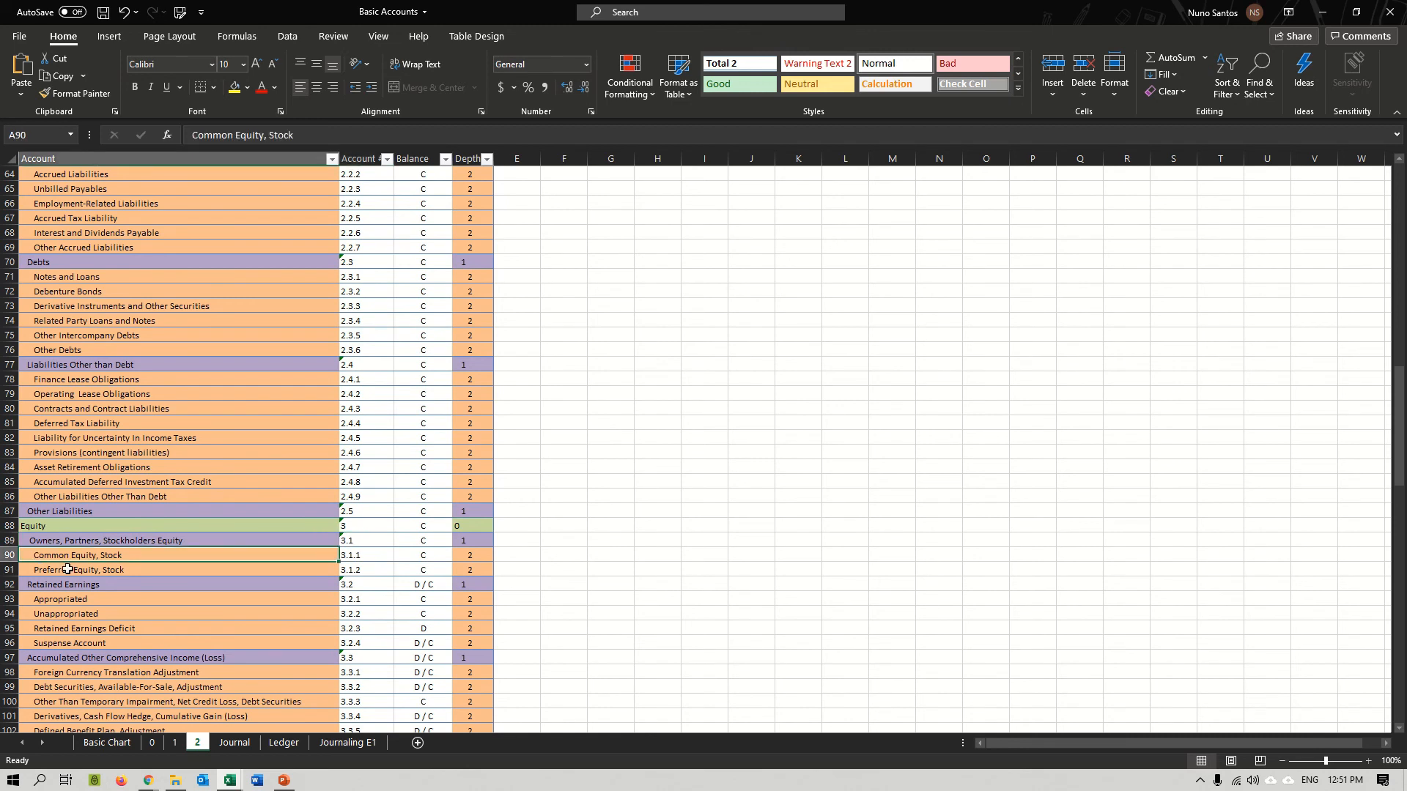
click(147, 569)
click(148, 554)
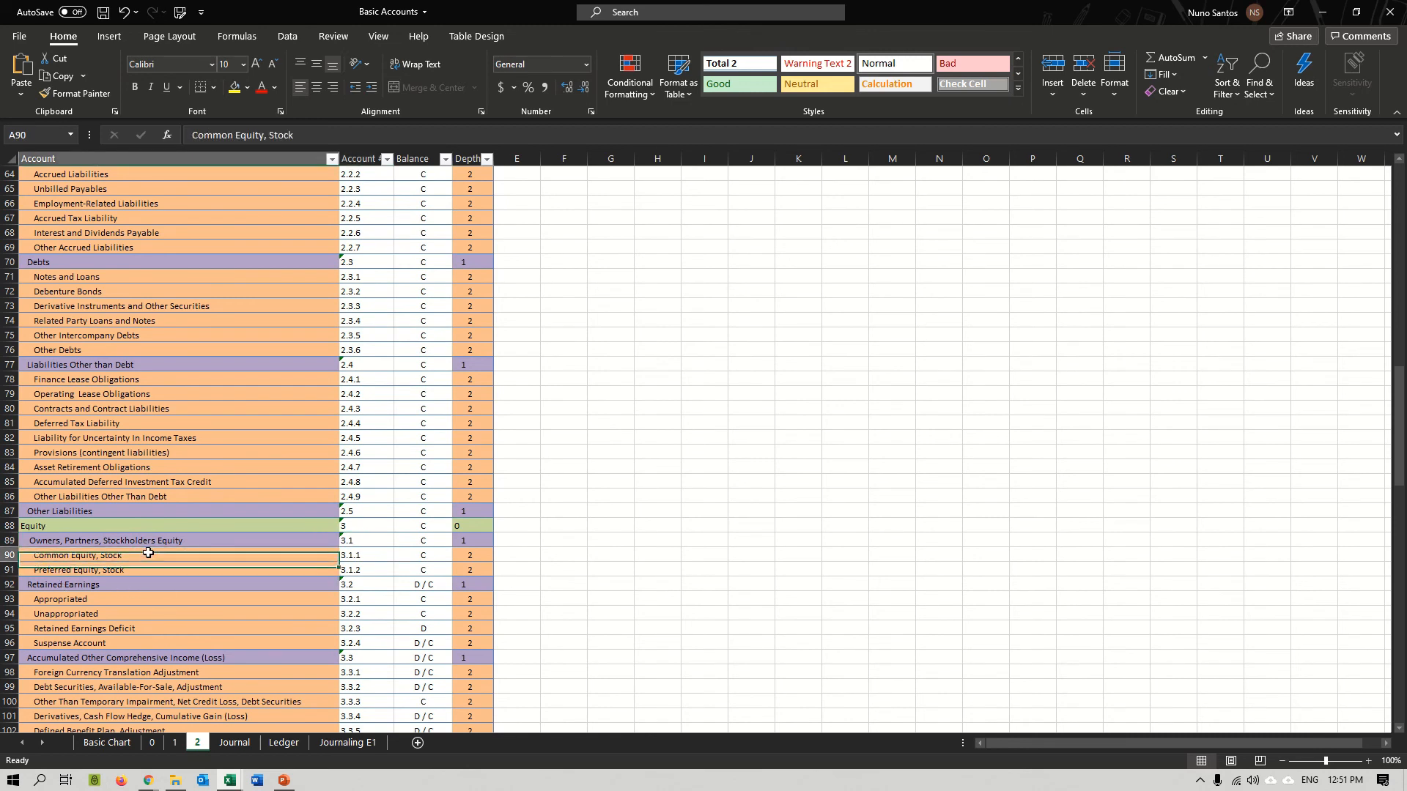
click(370, 553)
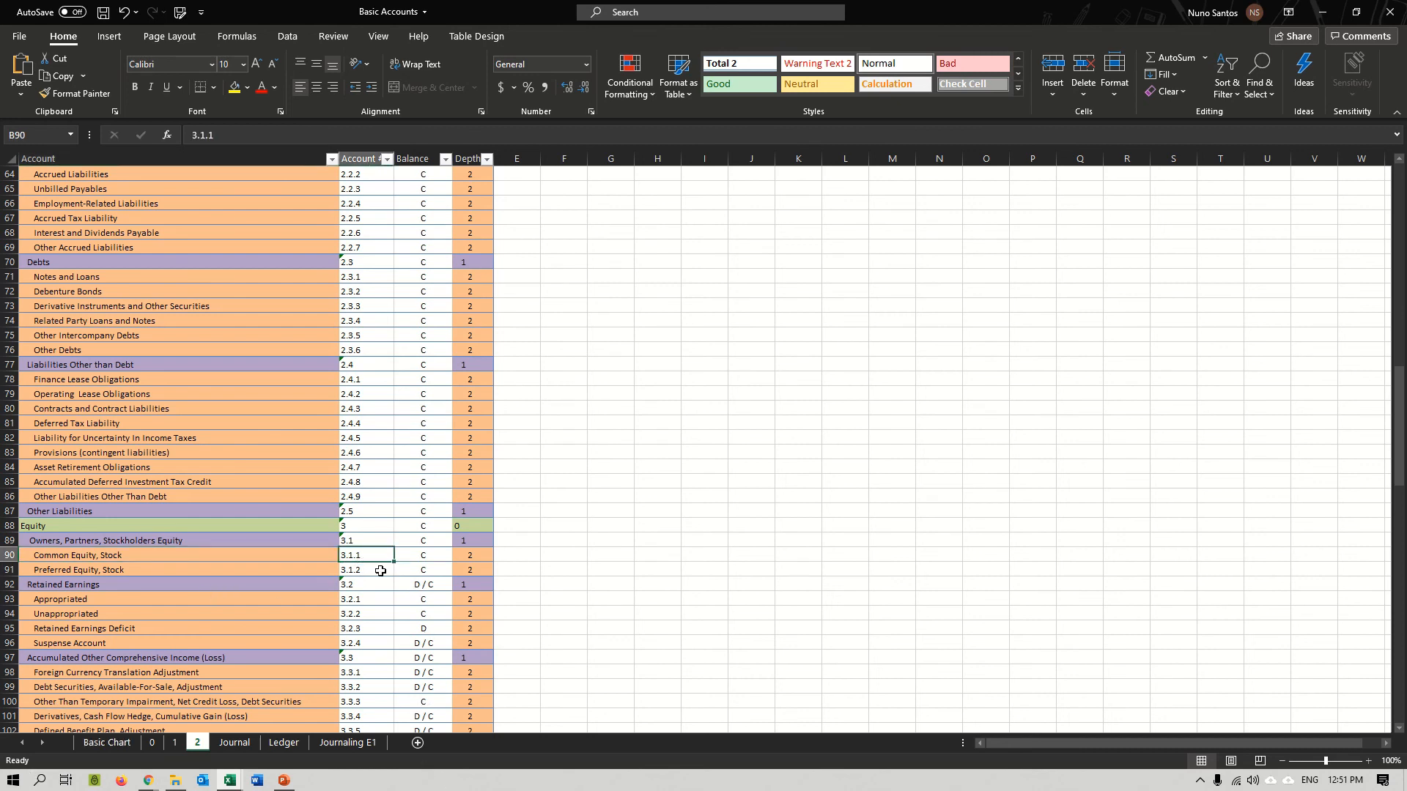
Enter account number 3.1.1 for Common Stock in cell G6 of the Basic Chart sheet.
click(107, 743)
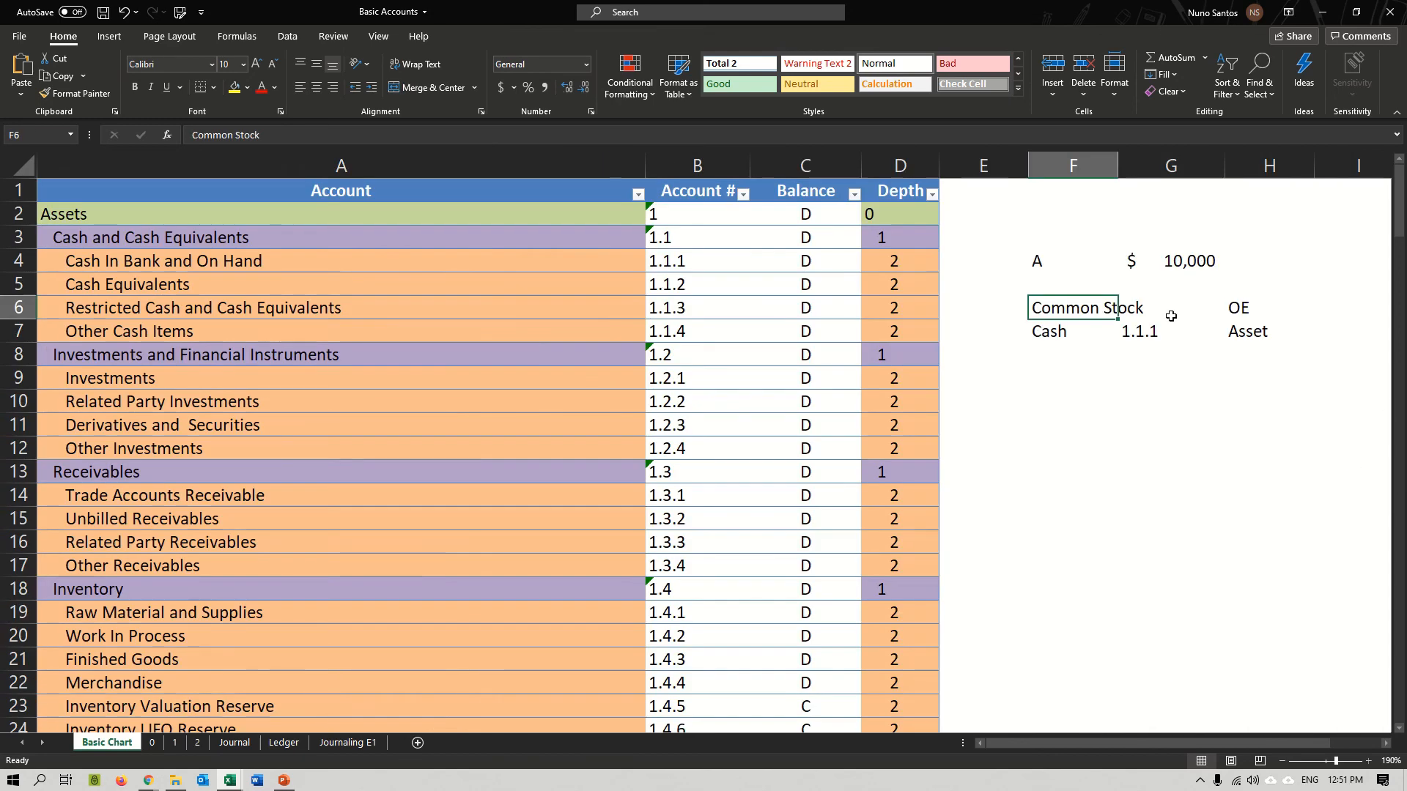
click(1170, 315)
text(3.)
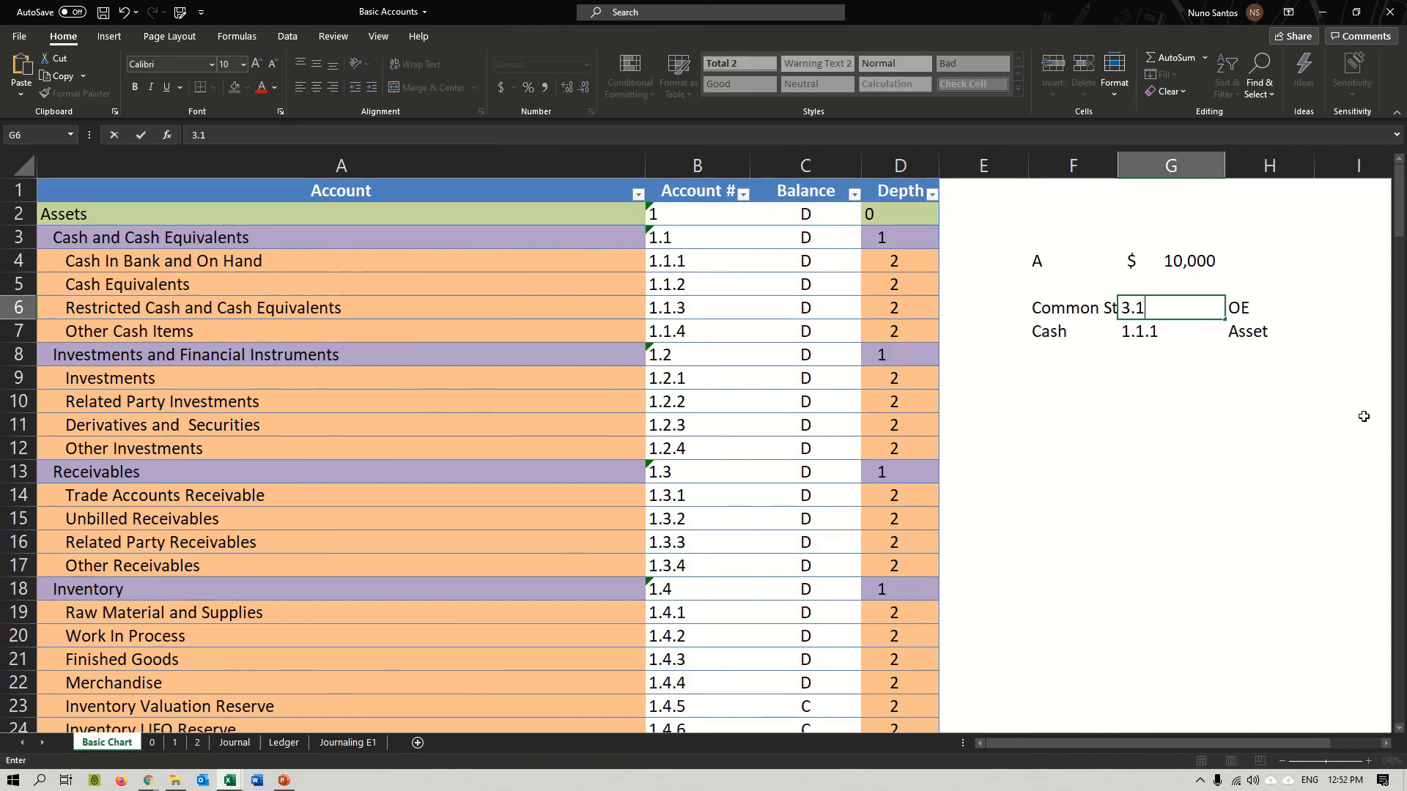
text(1.1)
key(Return)
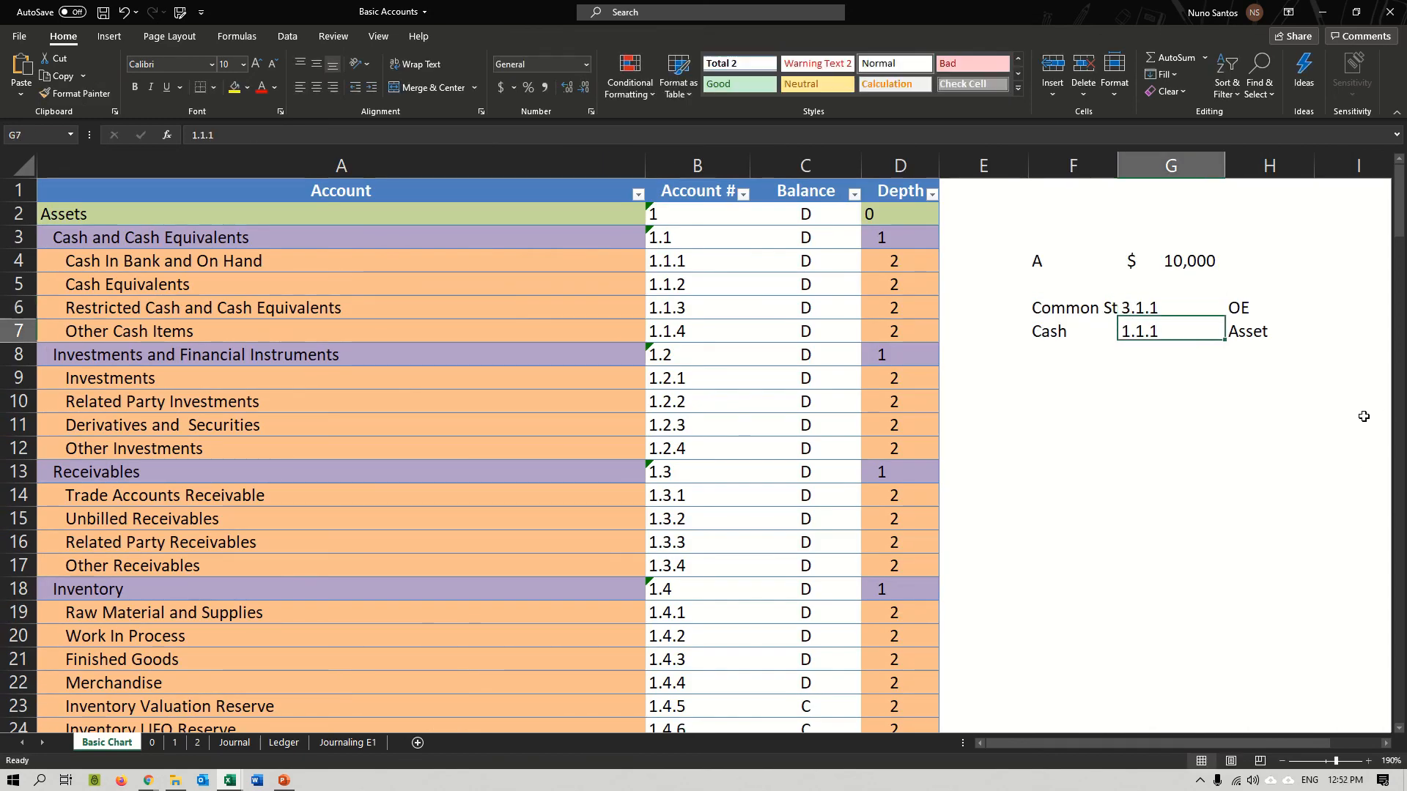